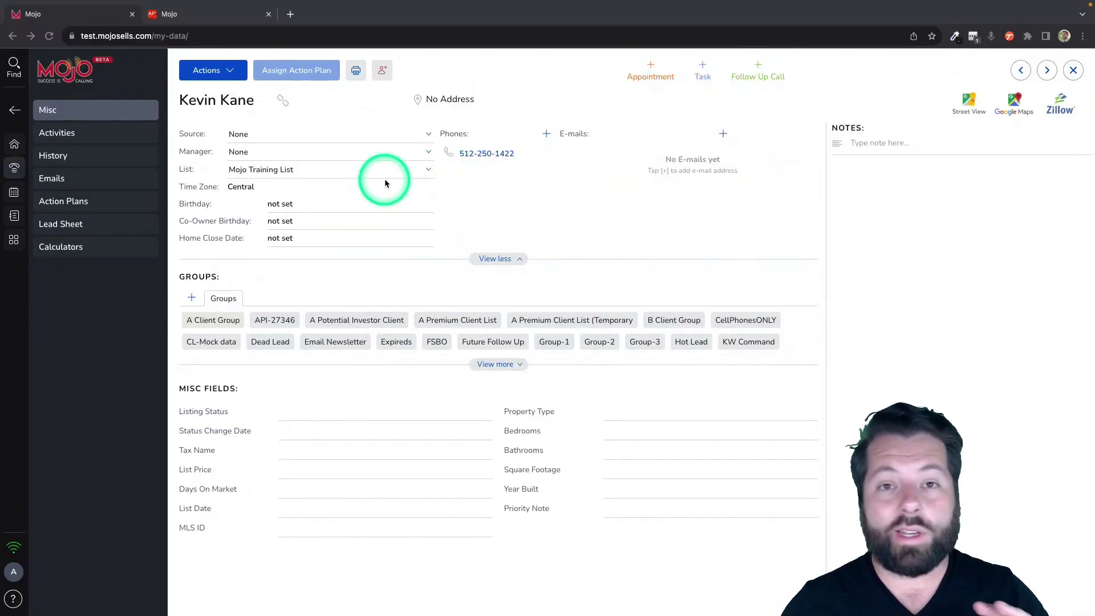
Send the Mojo contact to API Nation and check that Integrations lists Apination with a push date
{"action": "left_click", "coordinate": [228, 71]}
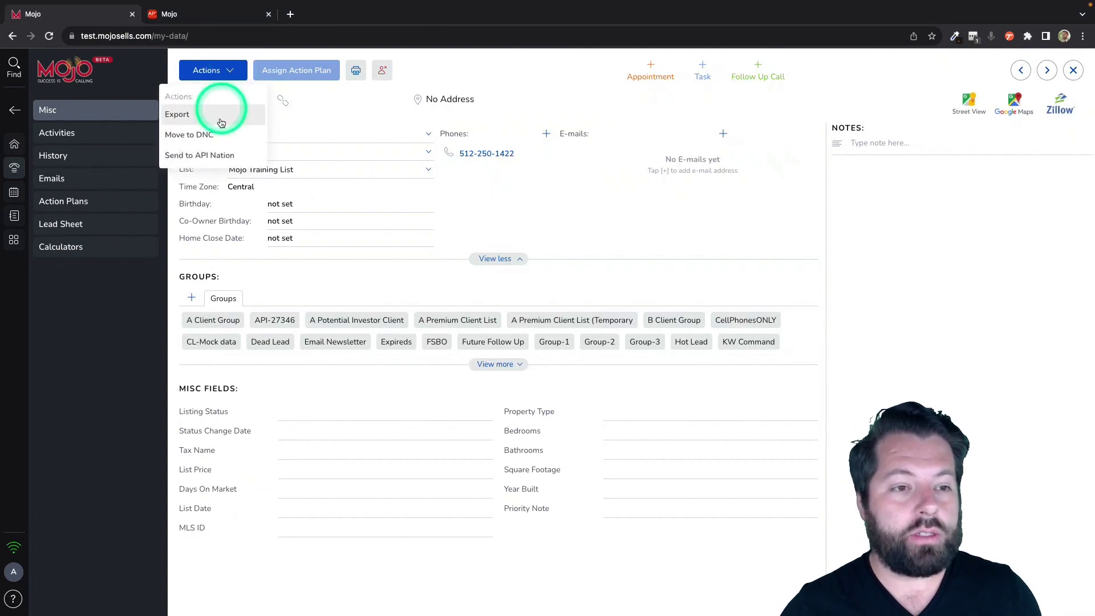
{"action": "left_click", "coordinate": [211, 156]}
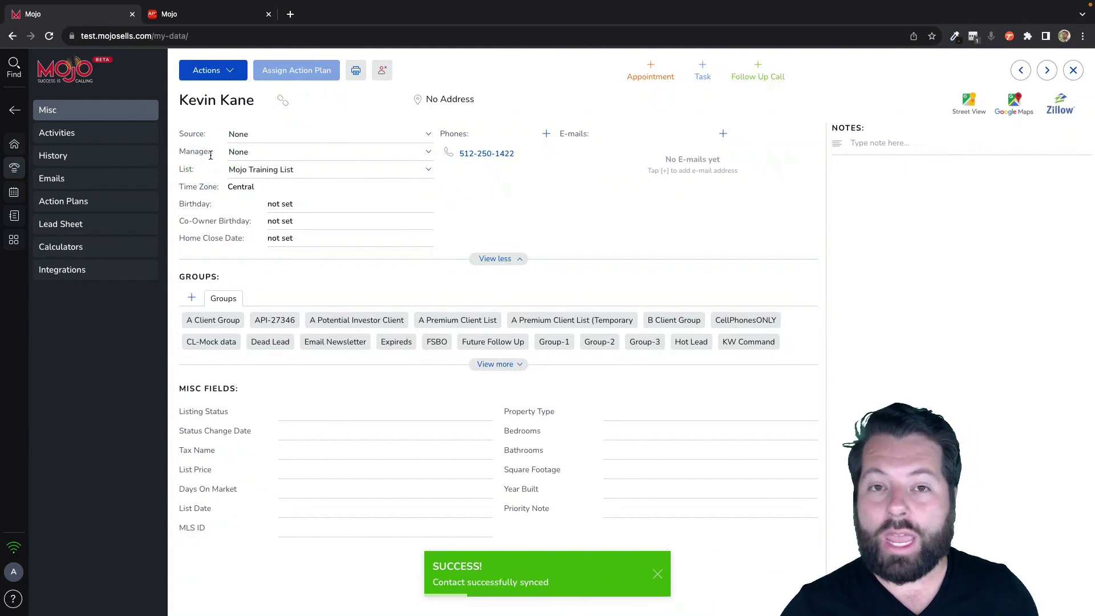
{"action": "left_click", "coordinate": [209, 153]}
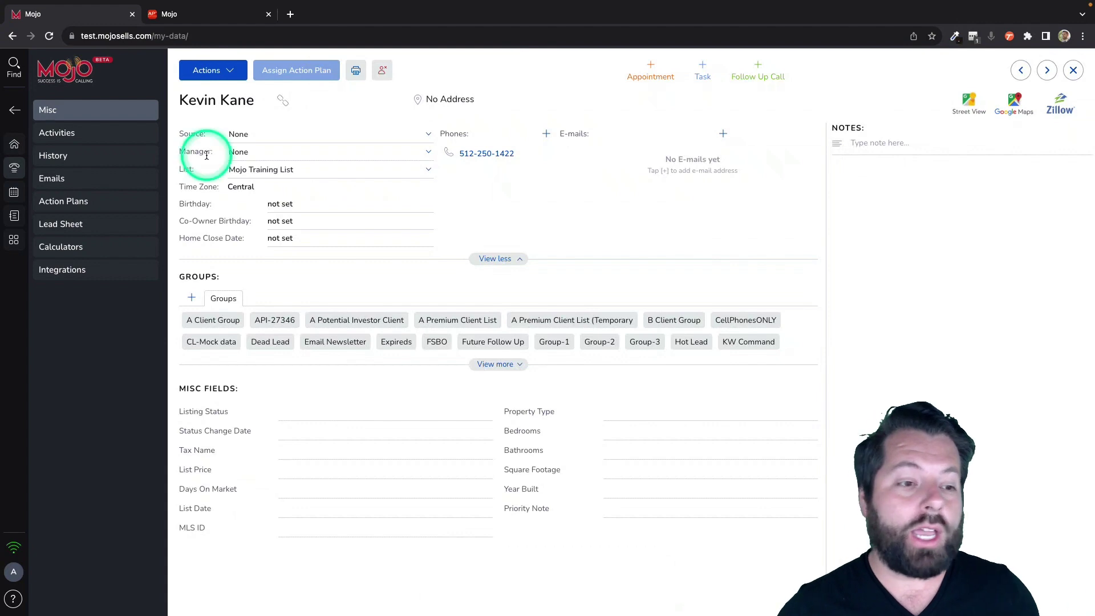
{"action": "left_click", "coordinate": [64, 271]}
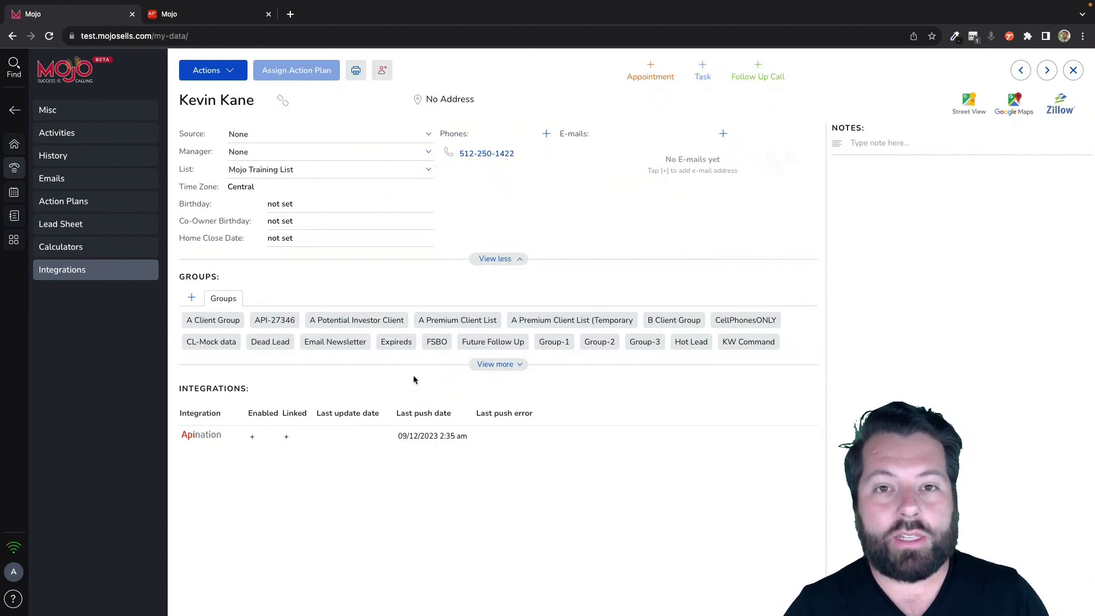
Start a new API Nation sync and browse the All Applications catalogue to the Mojo app
{"action": "left_click", "coordinate": [201, 434]}
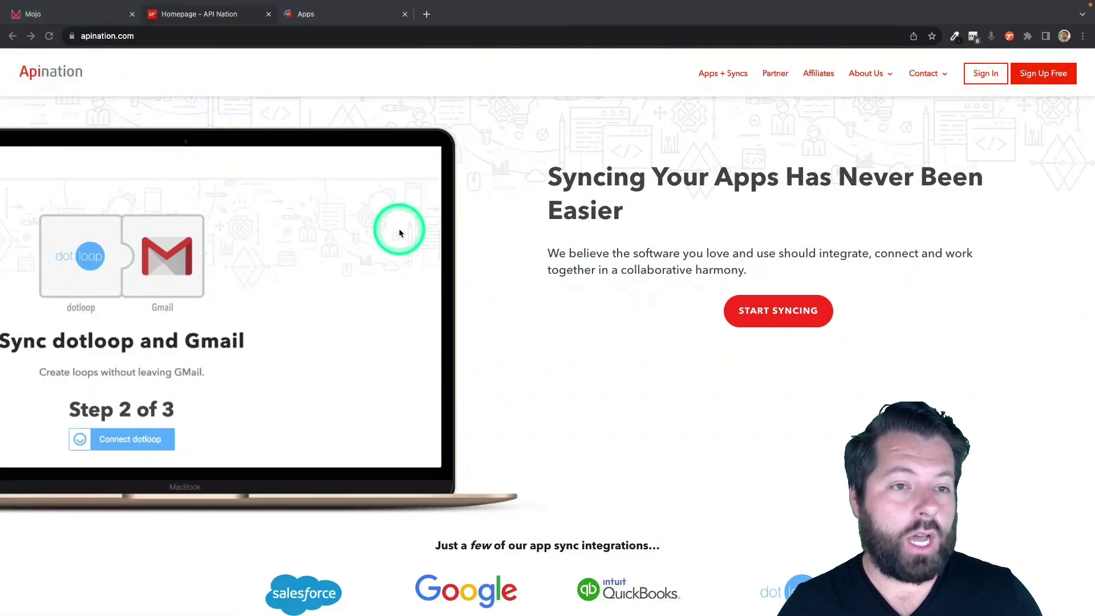
{"action": "left_click", "coordinate": [767, 310]}
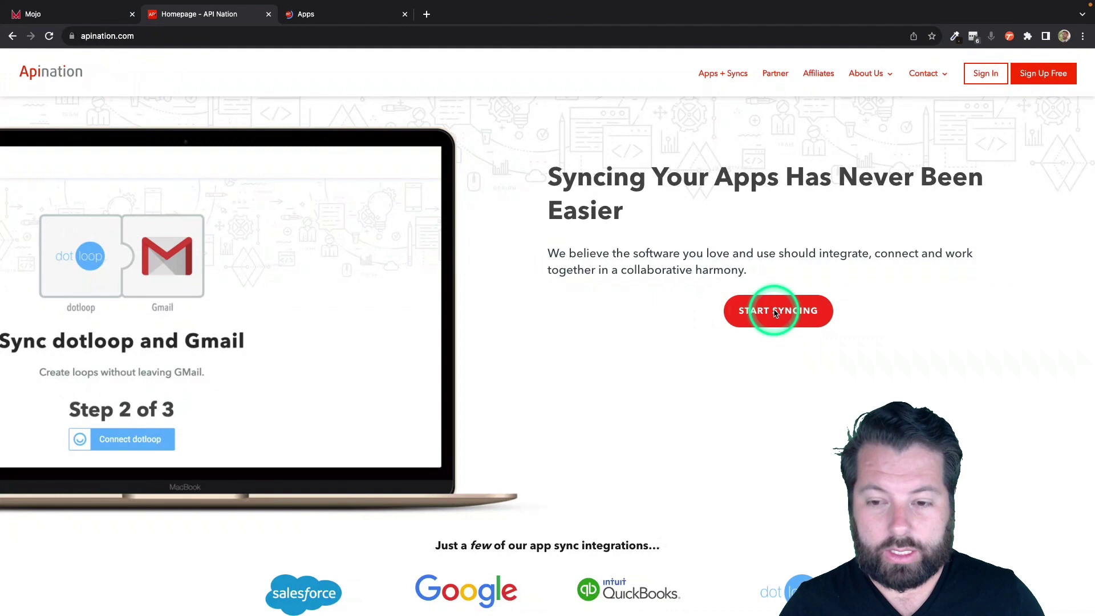
{"action": "left_click", "coordinate": [379, 16]}
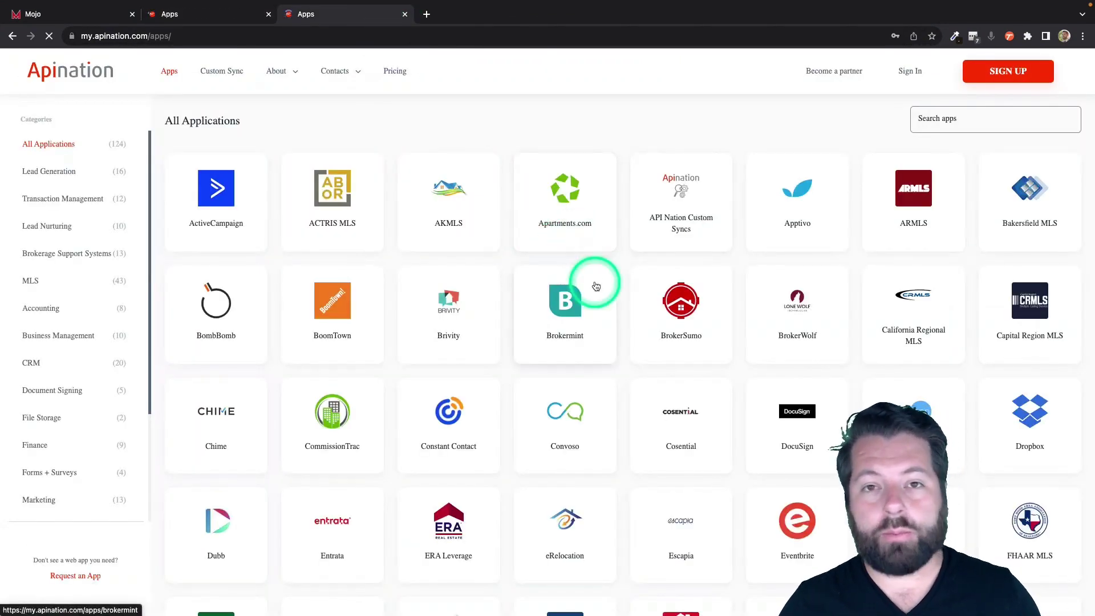
{"action": "scroll", "coordinate": [596, 284], "scroll_direction": "down", "scroll_amount": 1}
{"action": "scroll", "coordinate": [597, 286], "scroll_direction": "down", "scroll_amount": 1}
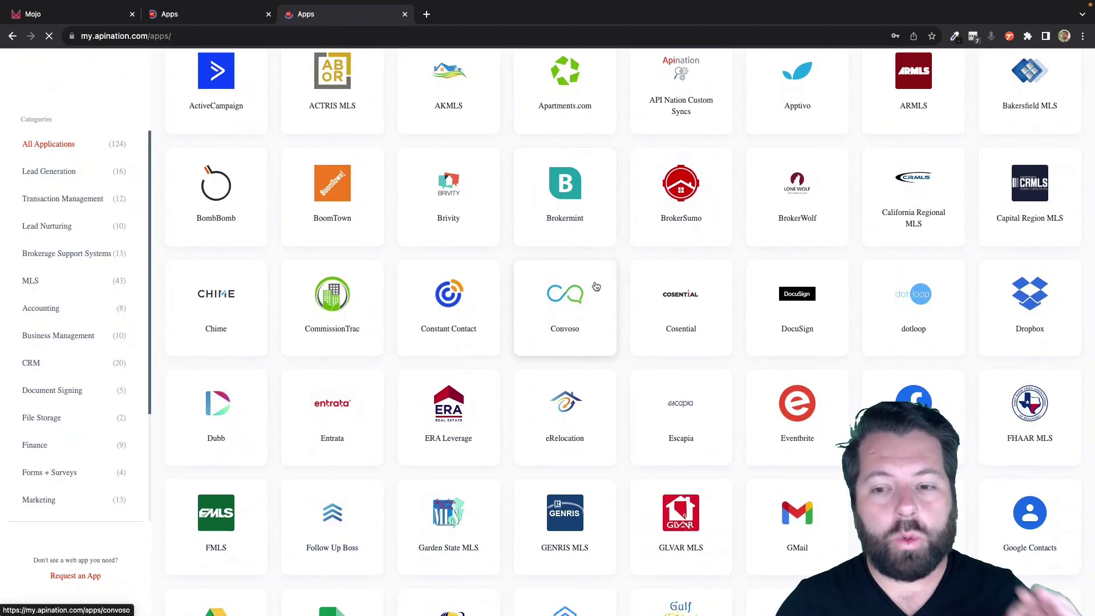
{"action": "scroll", "coordinate": [596, 285], "scroll_direction": "down", "scroll_amount": 2}
{"action": "scroll", "coordinate": [596, 286], "scroll_direction": "down", "scroll_amount": 6}
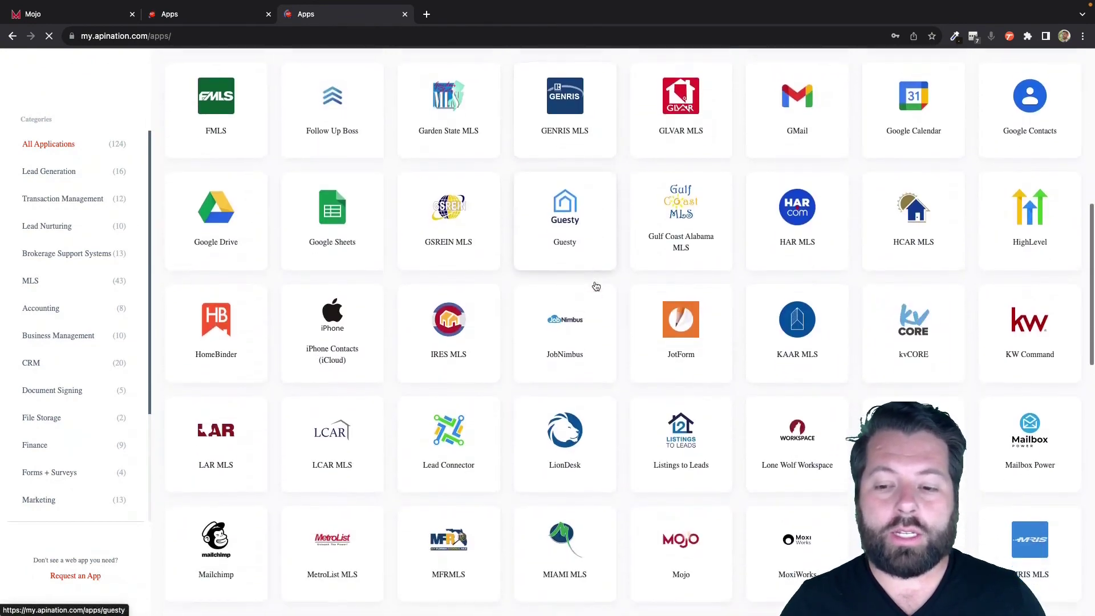
{"action": "scroll", "coordinate": [596, 286], "scroll_direction": "down", "scroll_amount": 3}
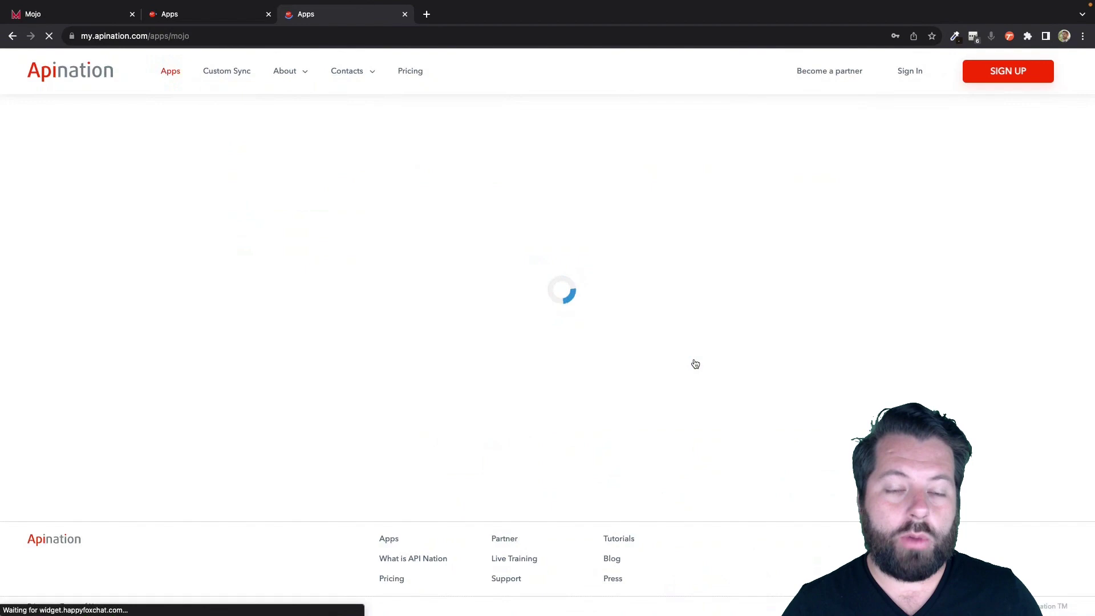
Choose Chime as the sync app and activate the 'Mojo contacts into Chime' integration
{"action": "scroll", "coordinate": [599, 455], "scroll_direction": "down", "scroll_amount": 5}
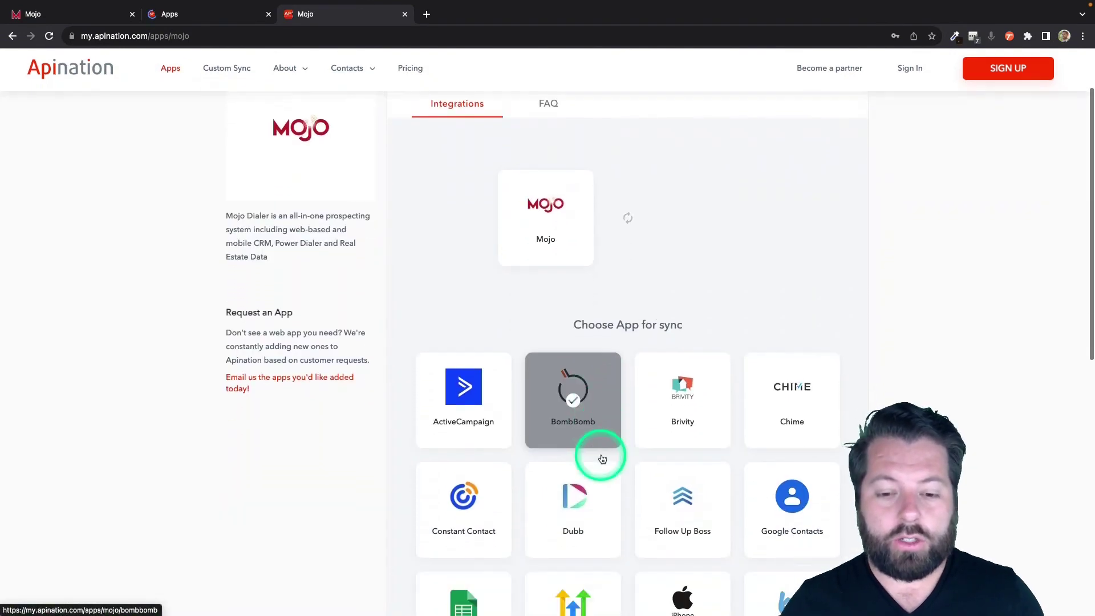
{"action": "scroll", "coordinate": [602, 458], "scroll_direction": "down", "scroll_amount": 1}
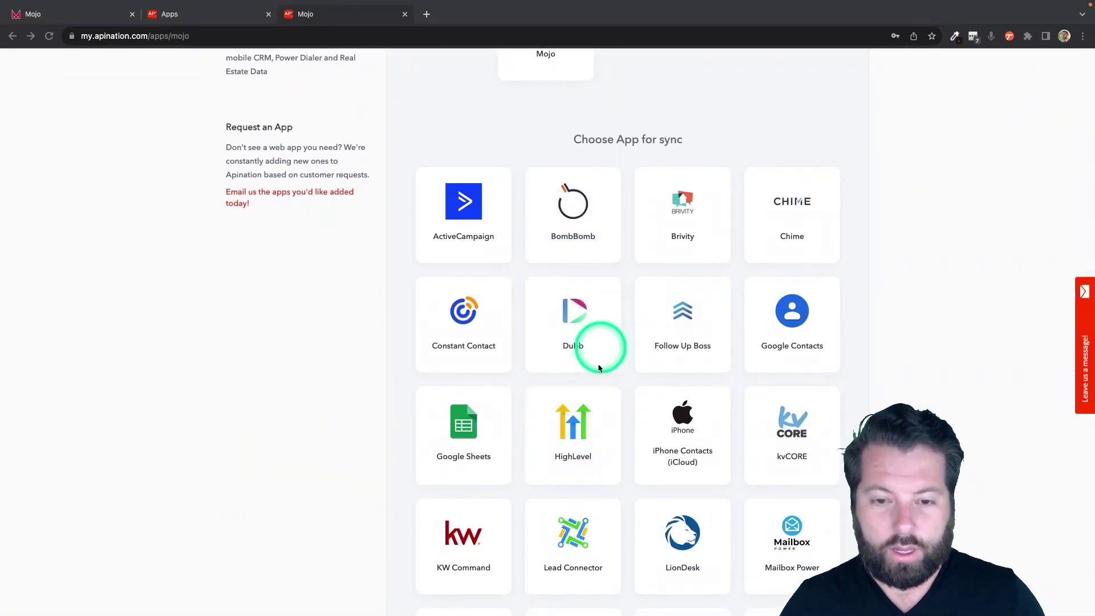
{"action": "left_click", "coordinate": [791, 209]}
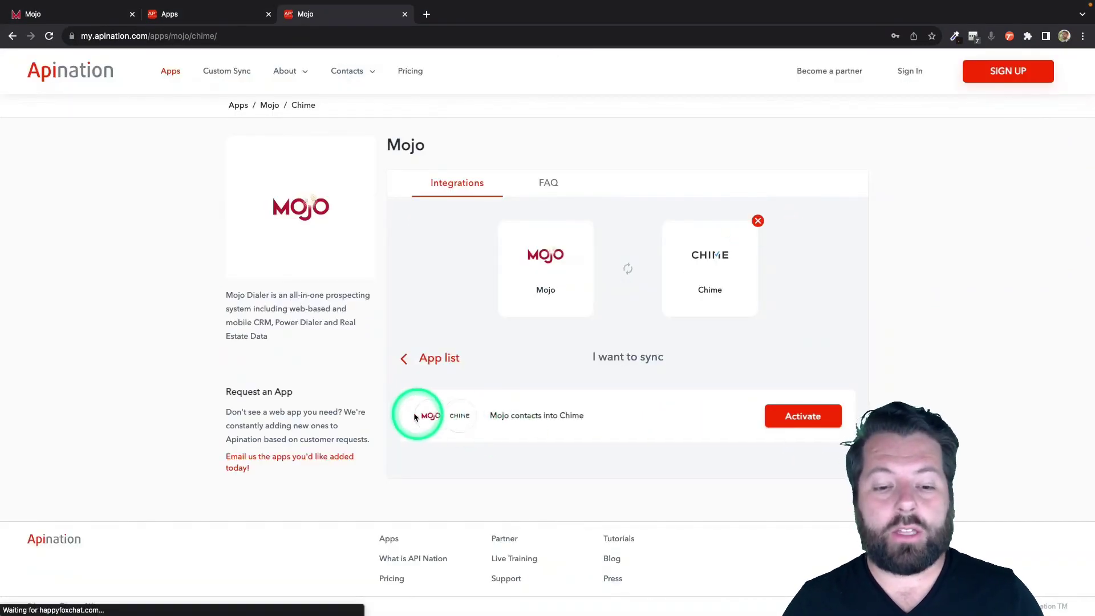
{"action": "left_click", "coordinate": [810, 419]}
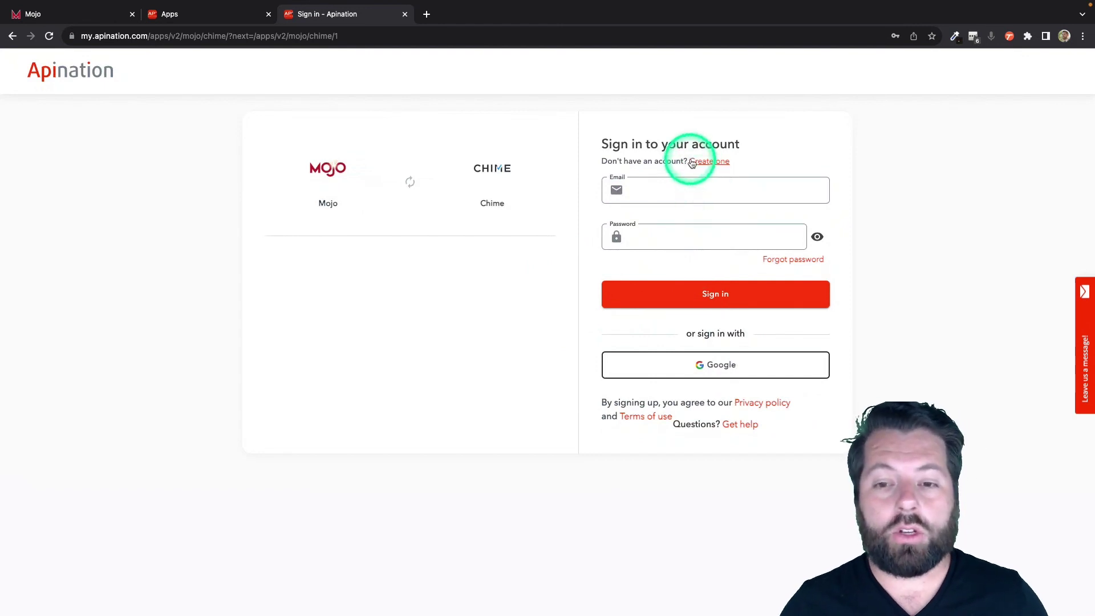
Sign in with Google, then connect the Mojo account and connect and authorize the Chime account
{"action": "left_click", "coordinate": [724, 366]}
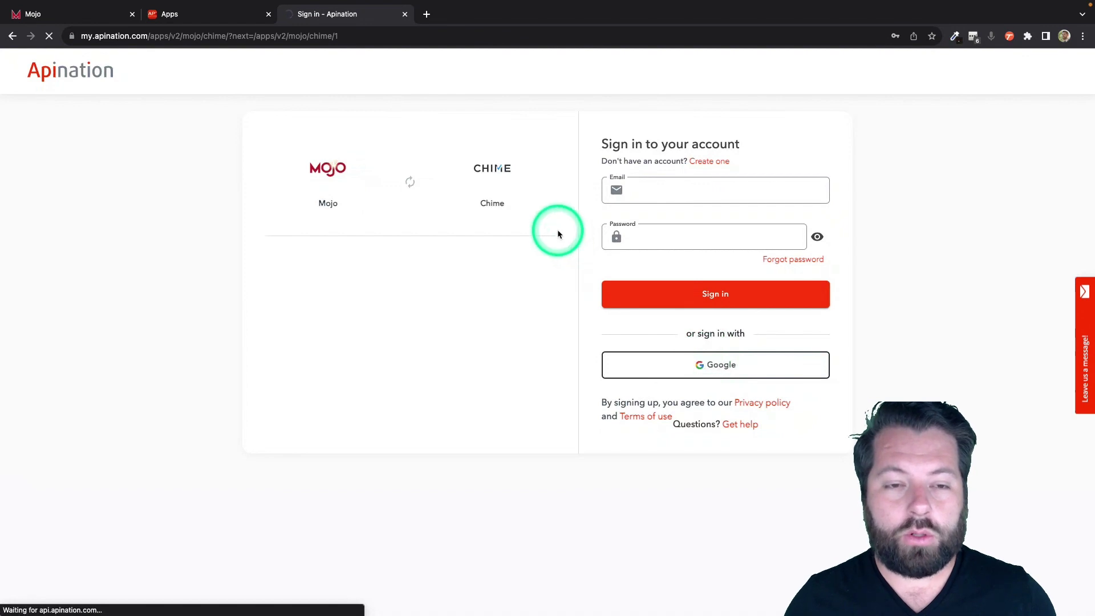
{"action": "left_click", "coordinate": [522, 294]}
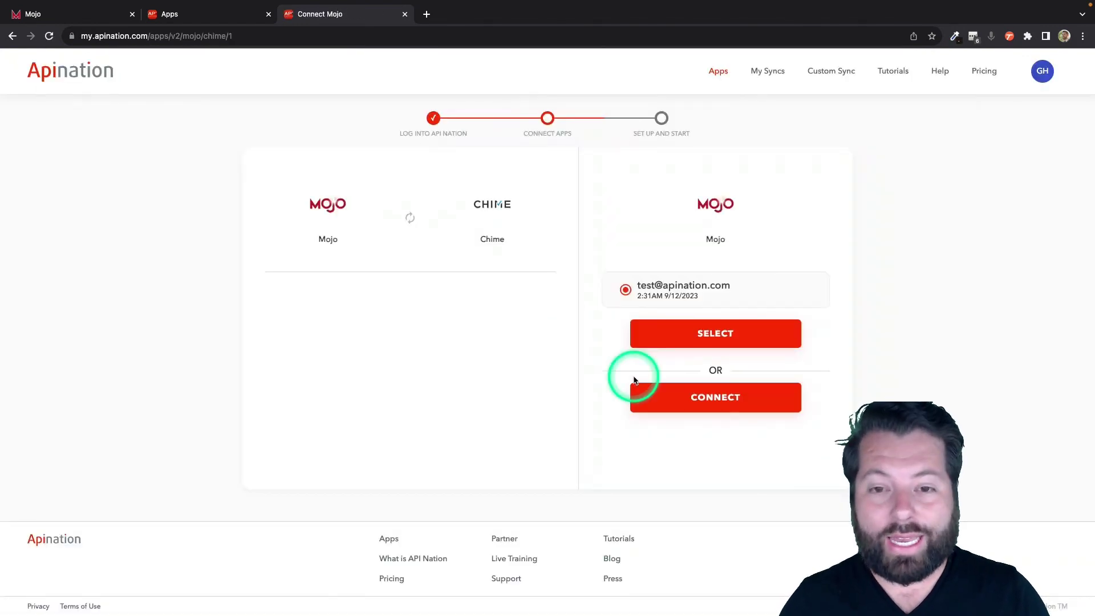
{"action": "left_click", "coordinate": [682, 401]}
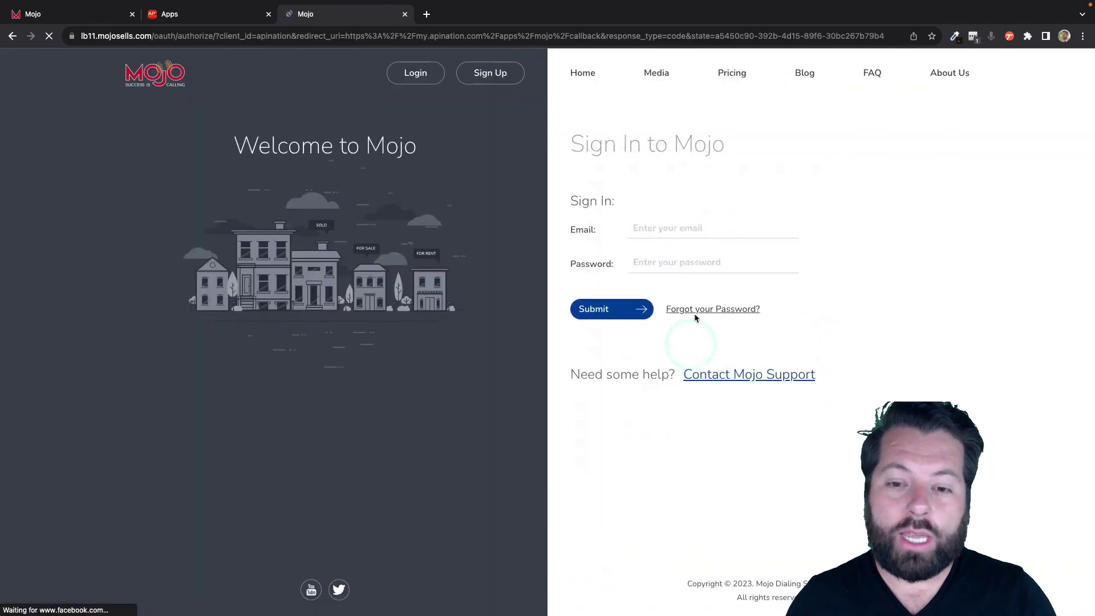
{"action": "left_click", "coordinate": [687, 222]}
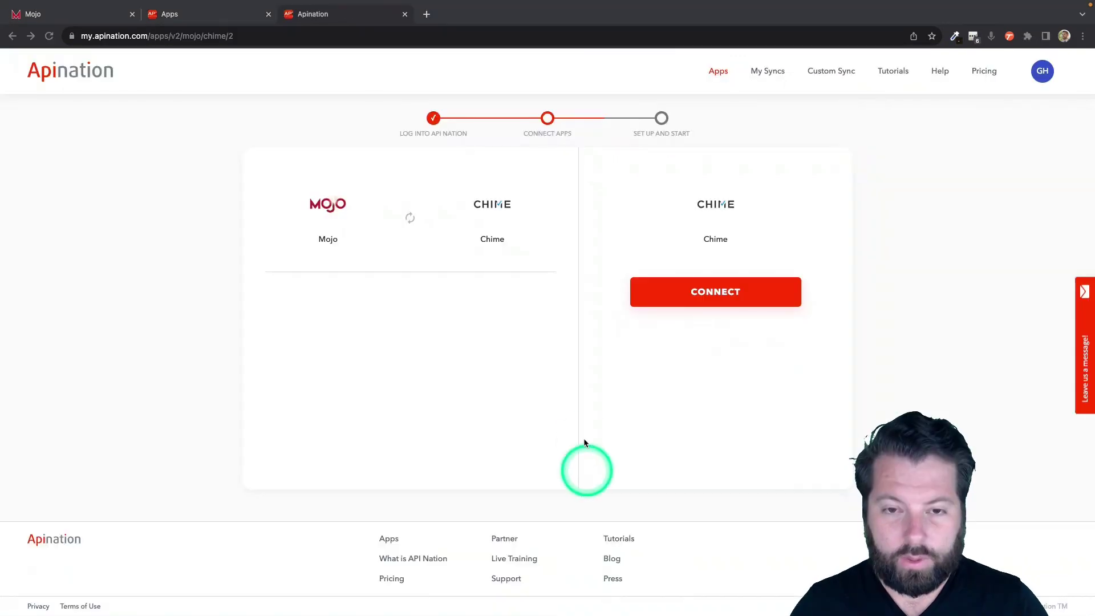
{"action": "left_click", "coordinate": [722, 301]}
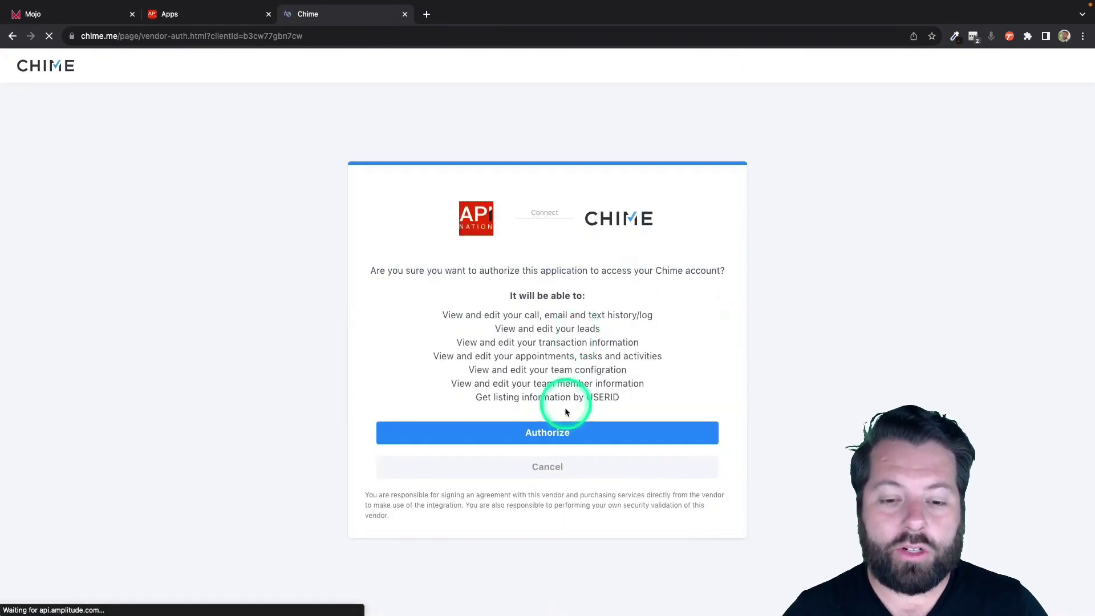
{"action": "left_click", "coordinate": [563, 437]}
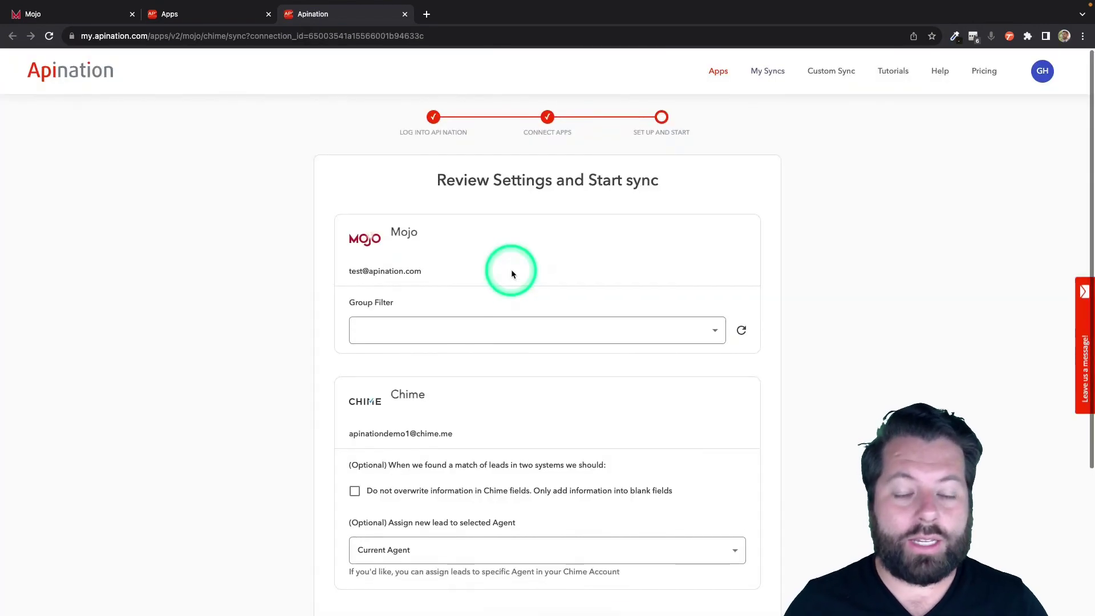
Set the sync's Group Filter to Hot Lead and confirm the Mojo contact is in Hot Lead
{"action": "scroll", "coordinate": [511, 269], "scroll_direction": "down", "scroll_amount": 1}
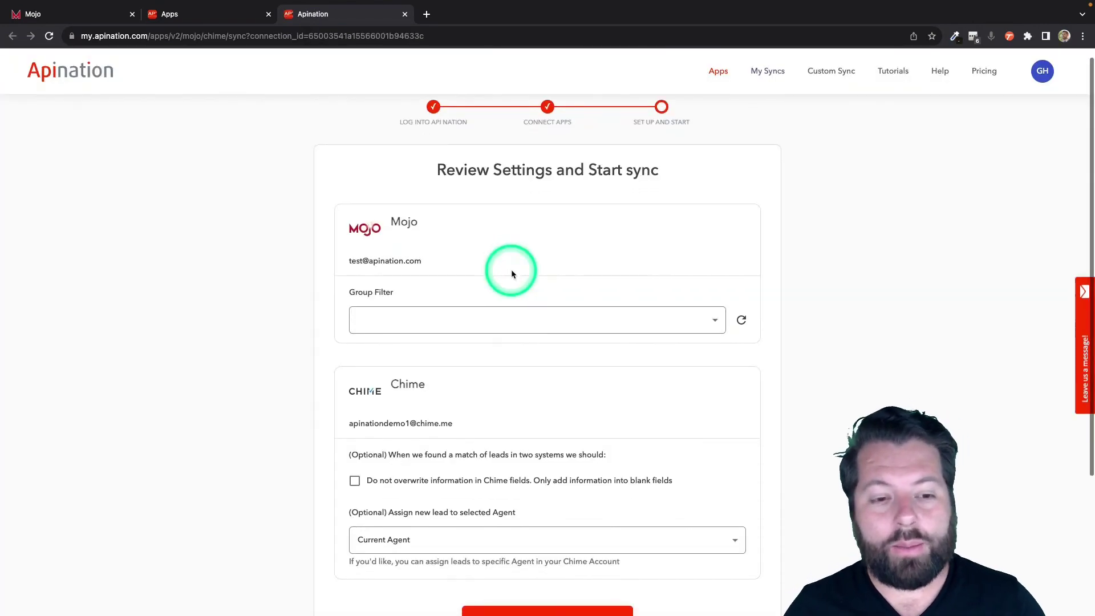
{"action": "left_click", "coordinate": [488, 328]}
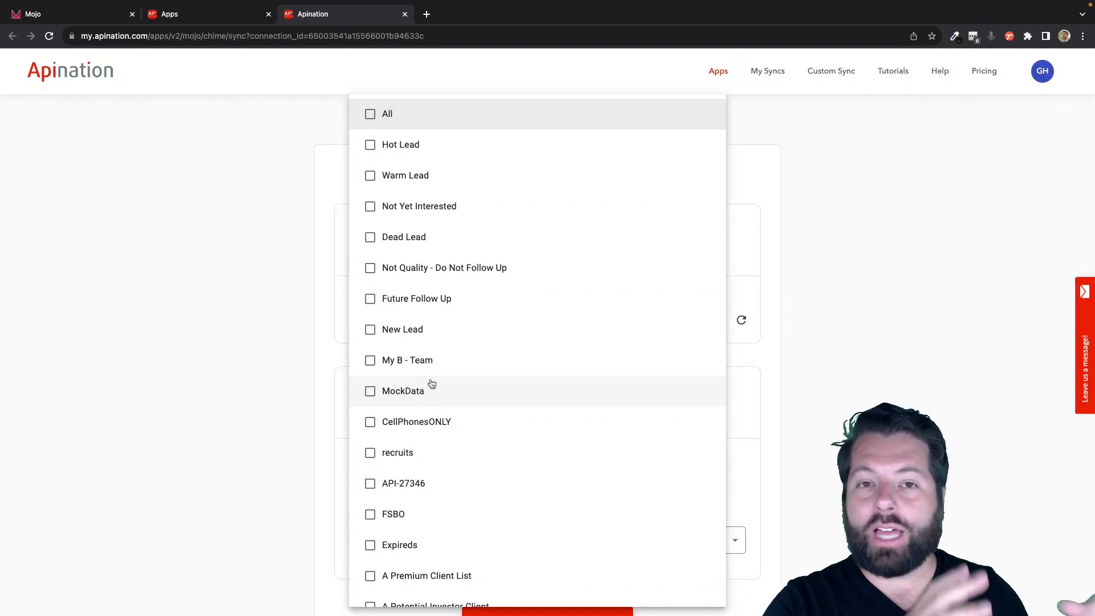
{"action": "left_click", "coordinate": [387, 145]}
{"action": "left_click", "coordinate": [308, 213]}
{"action": "left_click", "coordinate": [349, 301]}
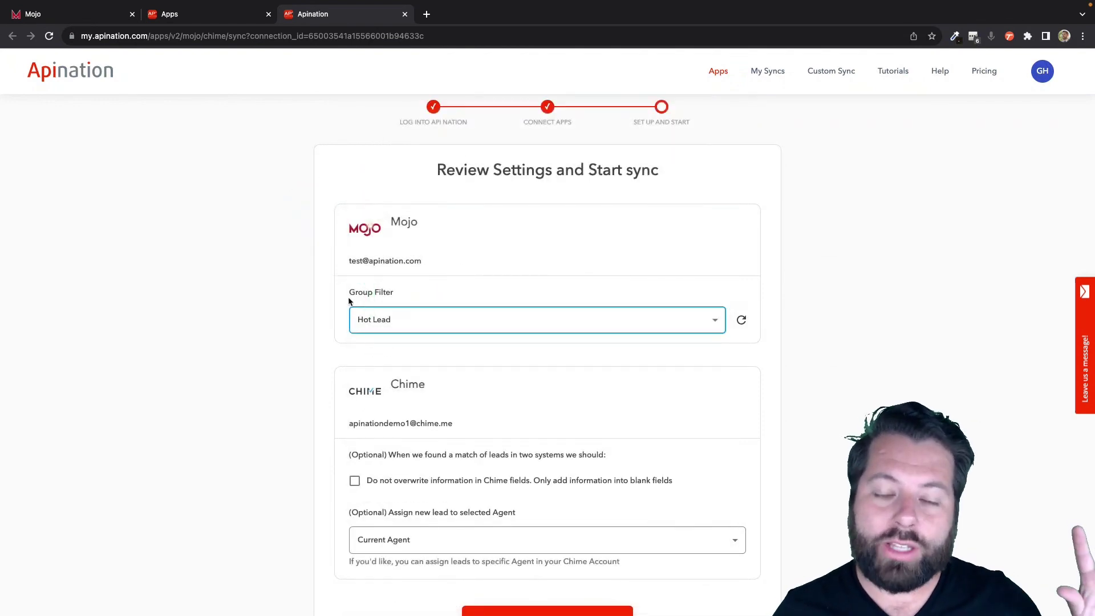
{"action": "left_click", "coordinate": [184, 115]}
{"action": "scroll", "coordinate": [407, 349], "scroll_direction": "down", "scroll_amount": 2}
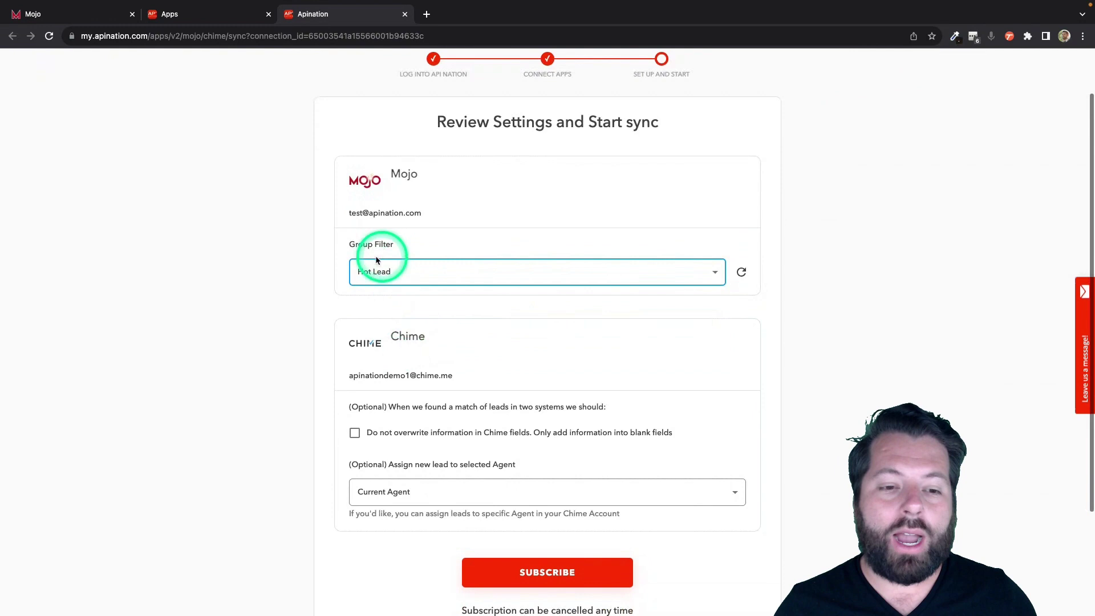
{"action": "left_click", "coordinate": [64, 14]}
{"action": "left_click", "coordinate": [225, 73]}
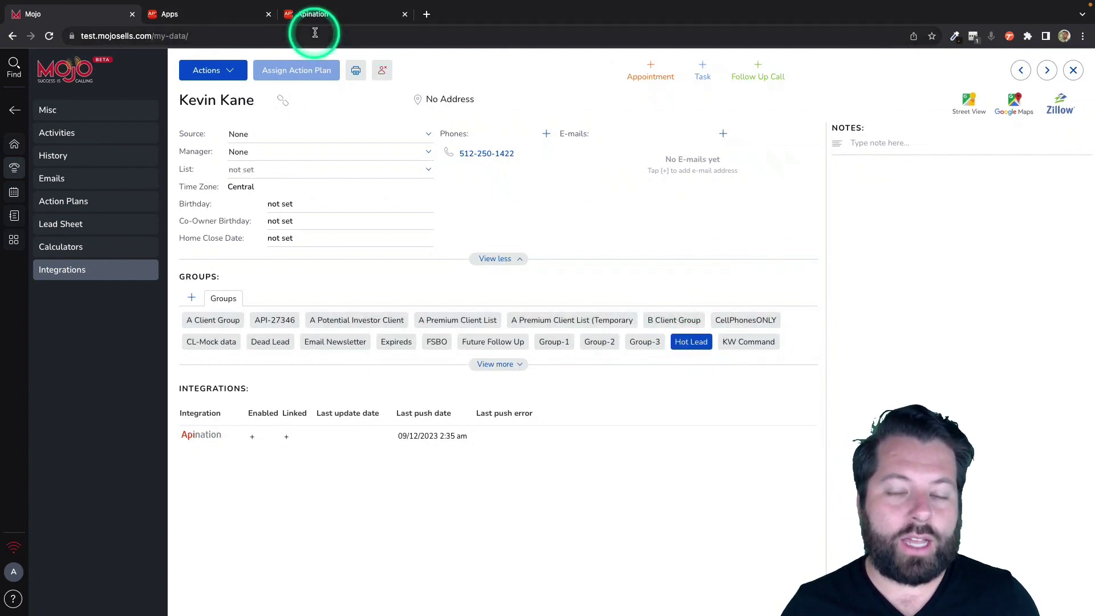
Keep Assign Agent as Current Agent and subscribe to save the Hot Lead sync
{"action": "left_click", "coordinate": [313, 14]}
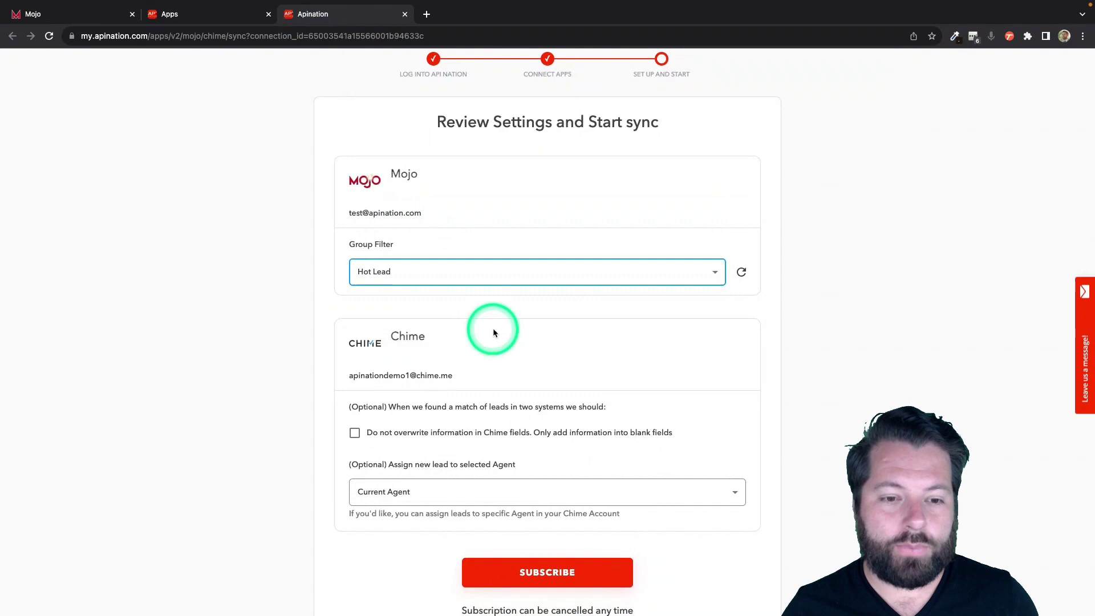
{"action": "scroll", "coordinate": [513, 367], "scroll_direction": "down", "scroll_amount": 5}
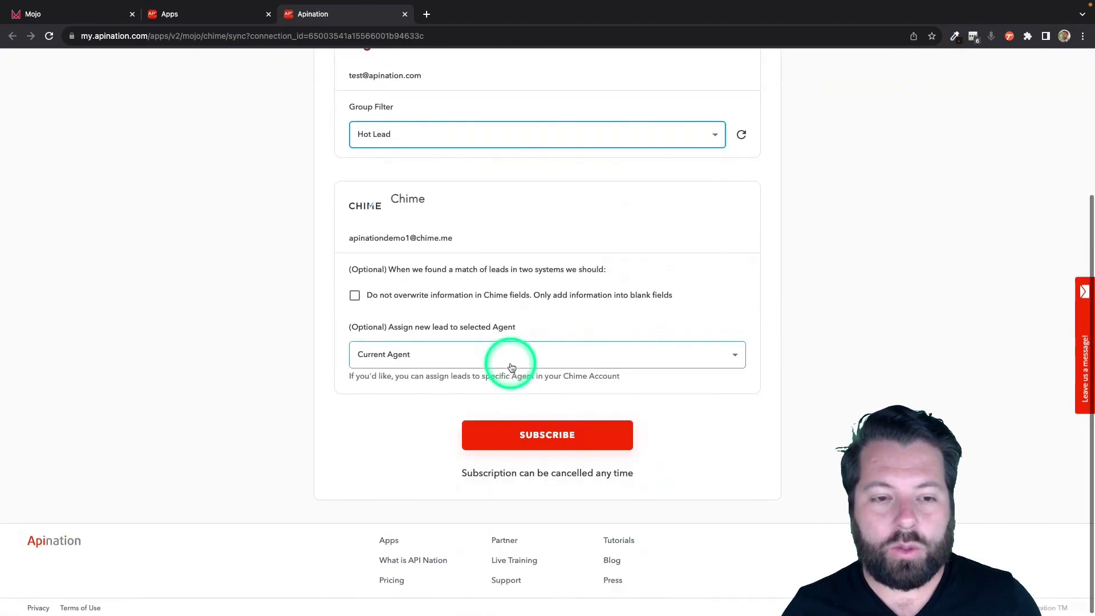
{"action": "scroll", "coordinate": [512, 367], "scroll_direction": "up", "scroll_amount": 1}
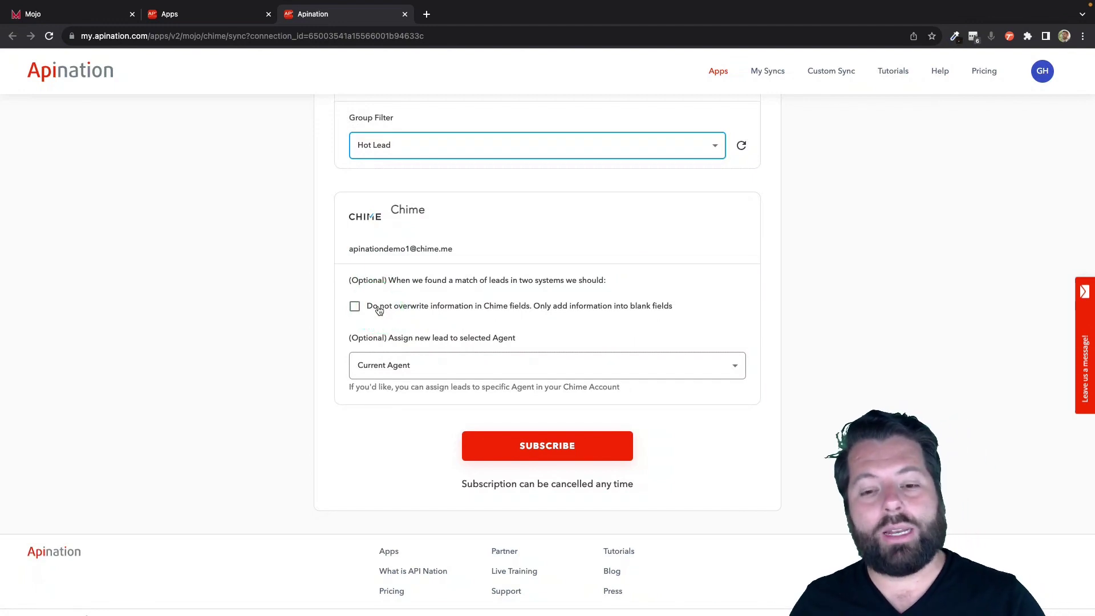
{"action": "left_click", "coordinate": [420, 366]}
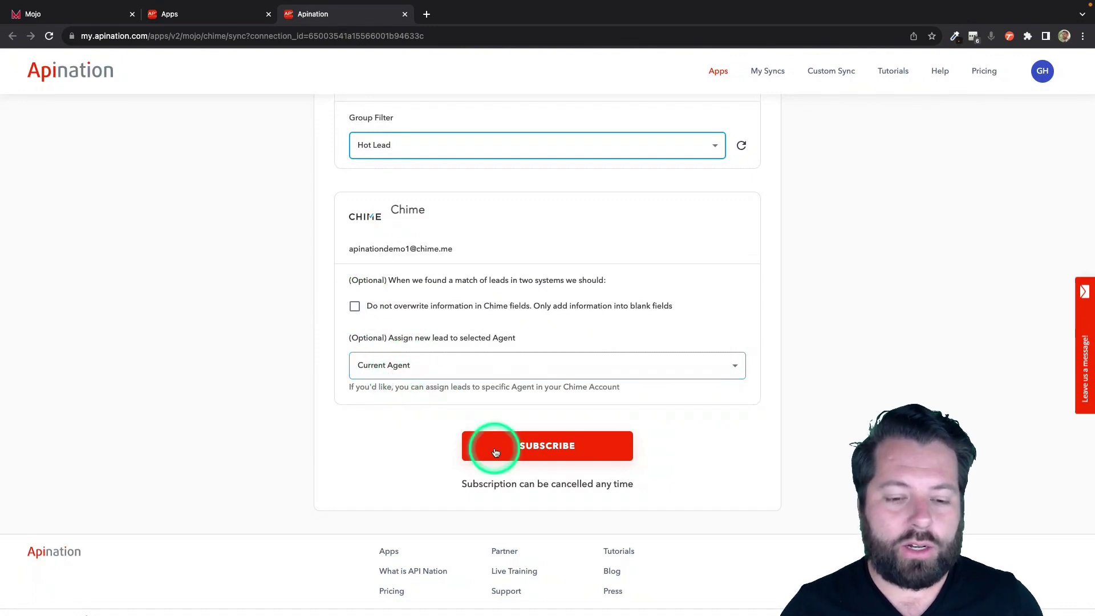
{"action": "left_click", "coordinate": [523, 363]}
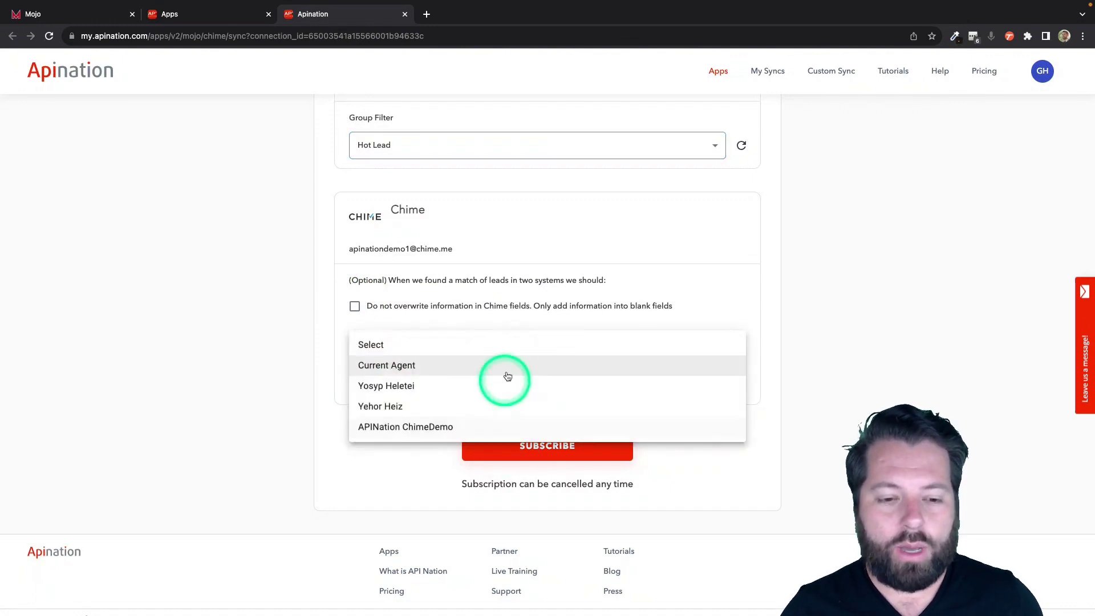
{"action": "left_click", "coordinate": [318, 399]}
{"action": "left_click", "coordinate": [525, 456]}
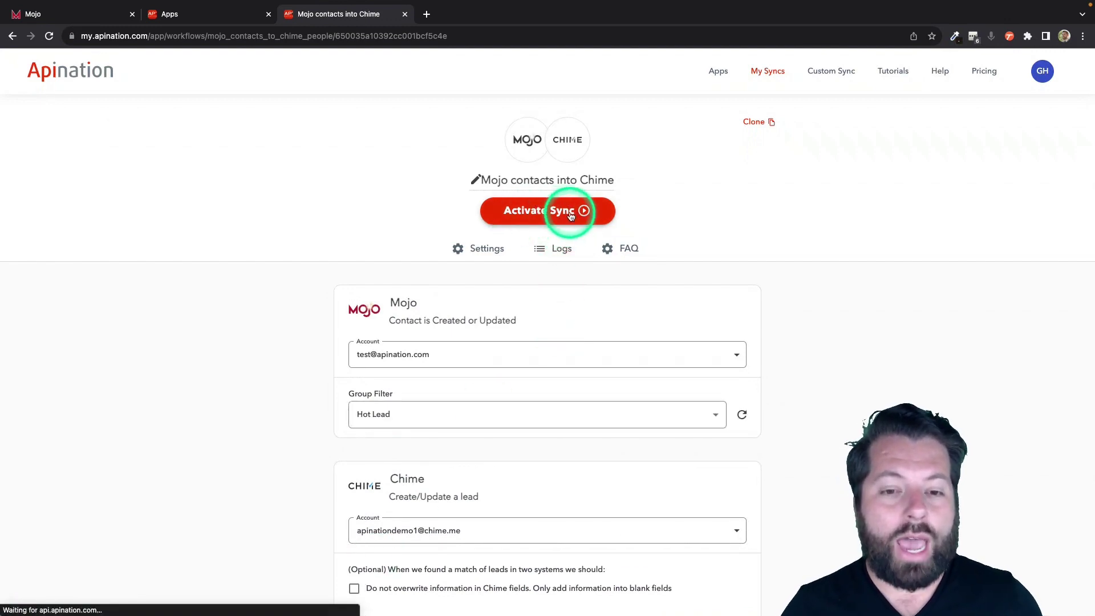
In the Chime mapping, enter HotLead in the Tags field
{"action": "scroll", "coordinate": [470, 366], "scroll_direction": "down", "scroll_amount": 5}
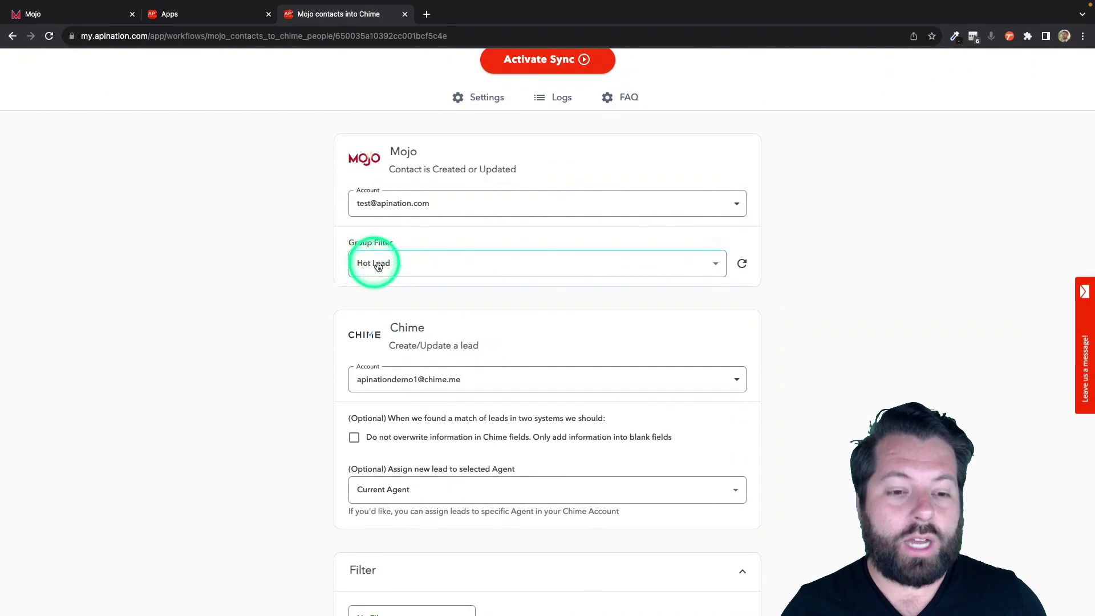
{"action": "scroll", "coordinate": [320, 370], "scroll_direction": "down", "scroll_amount": 1}
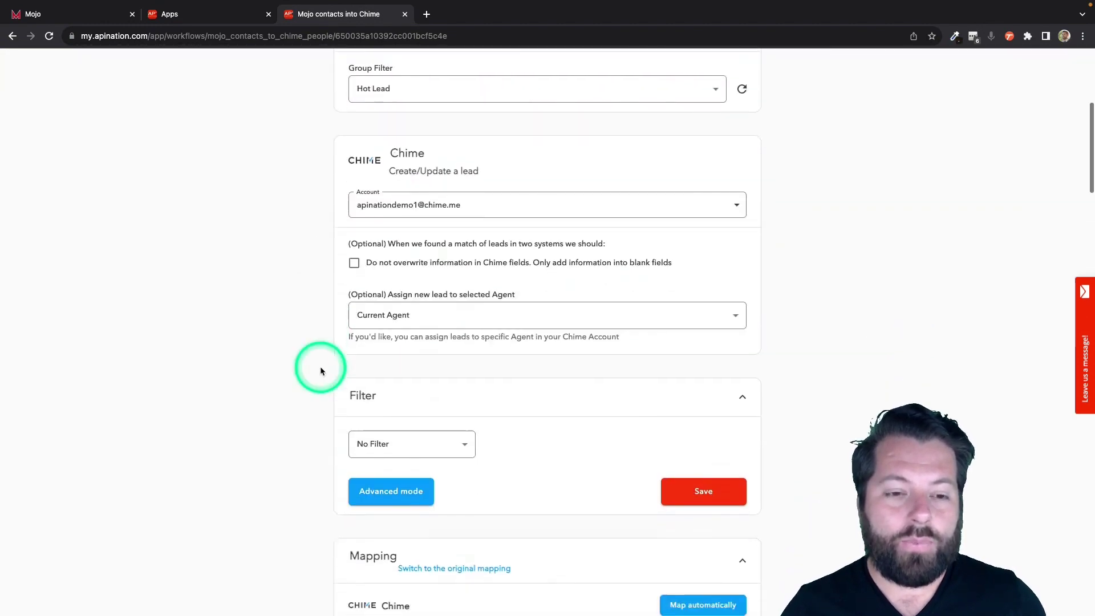
{"action": "scroll", "coordinate": [321, 371], "scroll_direction": "down", "scroll_amount": 5}
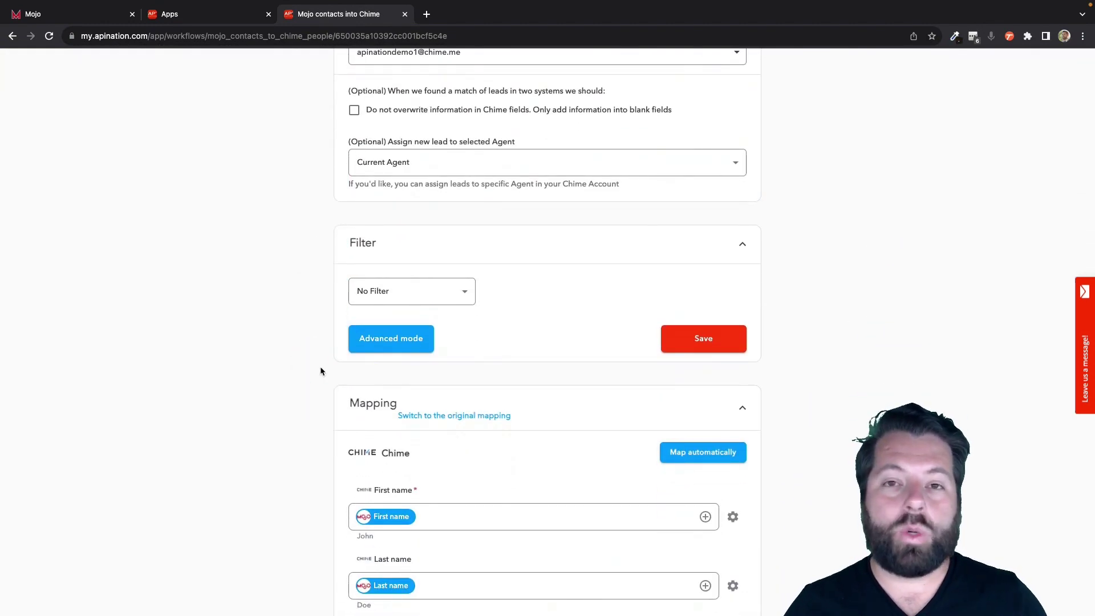
{"action": "scroll", "coordinate": [321, 371], "scroll_direction": "down", "scroll_amount": 9}
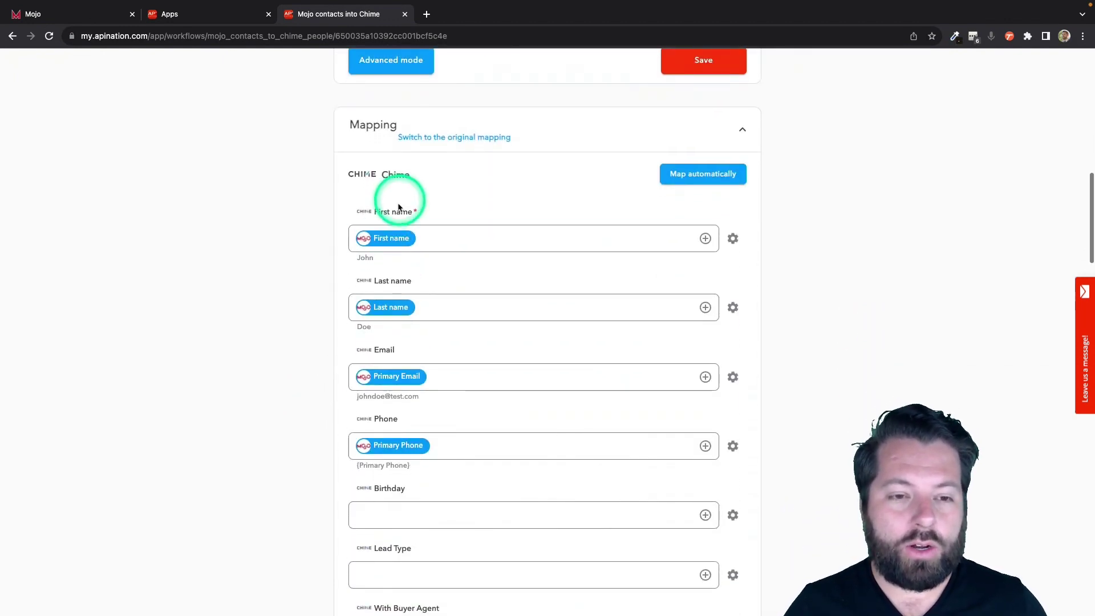
{"action": "scroll", "coordinate": [399, 491], "scroll_direction": "down", "scroll_amount": 3}
{"action": "scroll", "coordinate": [401, 491], "scroll_direction": "down", "scroll_amount": 16}
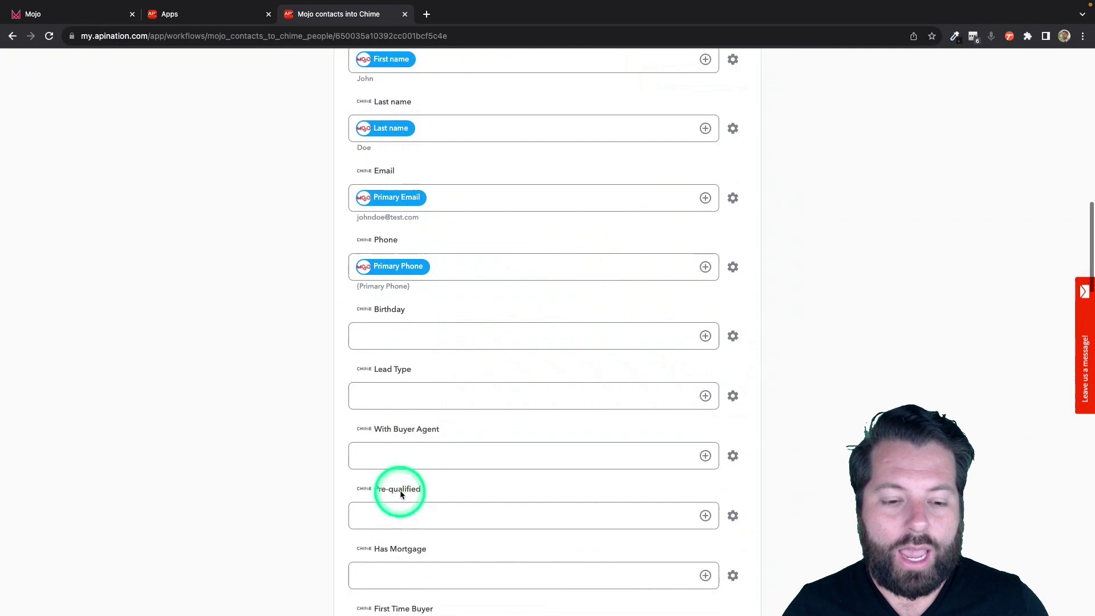
{"action": "scroll", "coordinate": [401, 492], "scroll_direction": "down", "scroll_amount": 20}
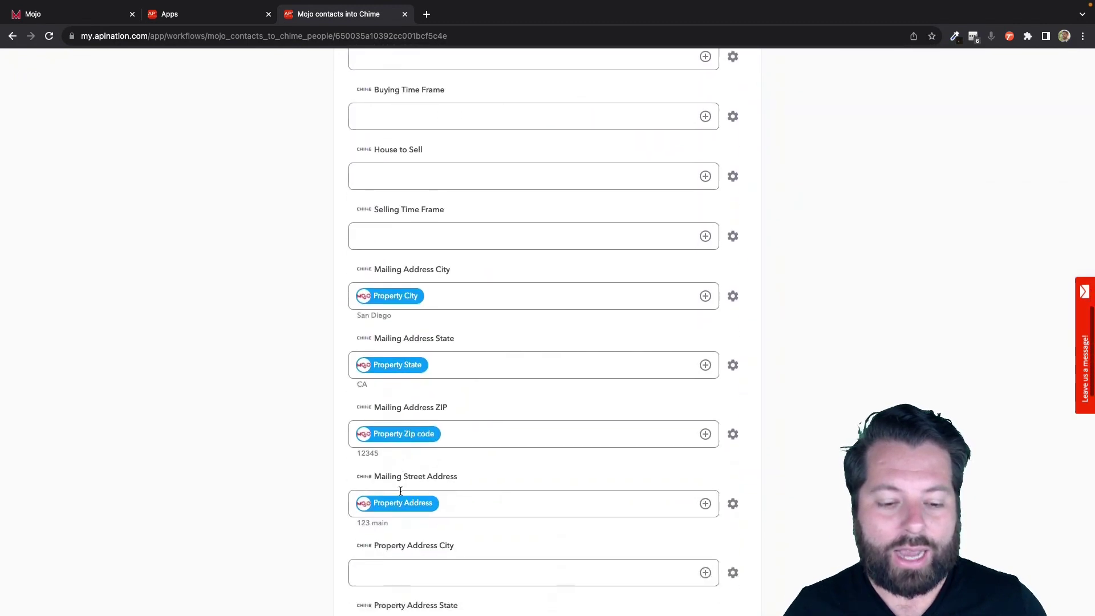
{"action": "scroll", "coordinate": [400, 494], "scroll_direction": "down", "scroll_amount": 6}
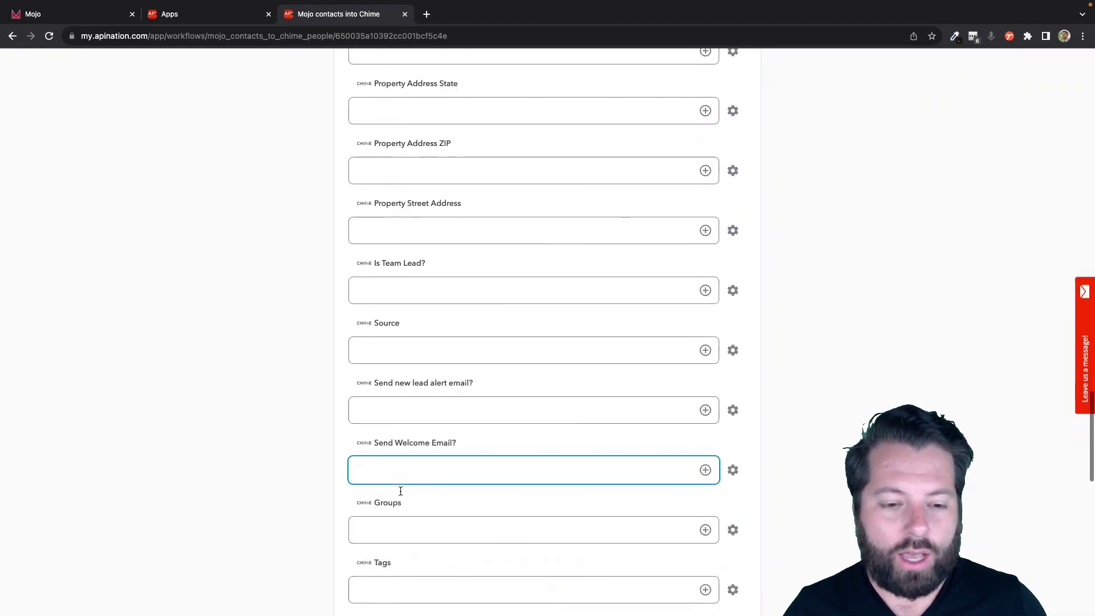
{"action": "left_click", "coordinate": [381, 453]}
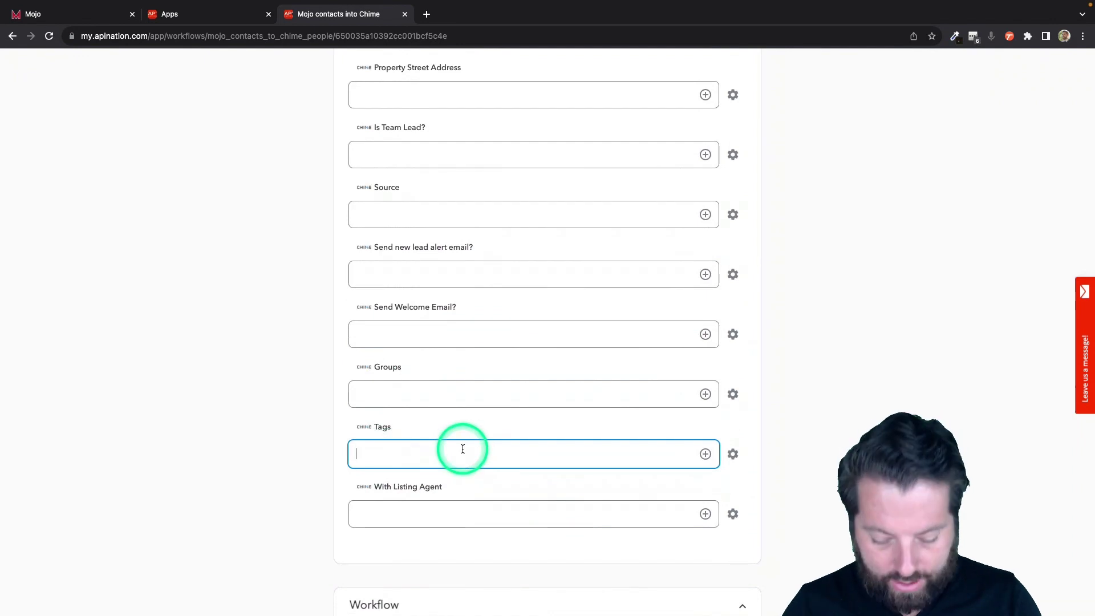
{"action": "type", "text": "Hot"}
{"action": "scroll", "coordinate": [462, 449], "scroll_direction": "down", "scroll_amount": 4}
{"action": "type", "text": "Lead"}
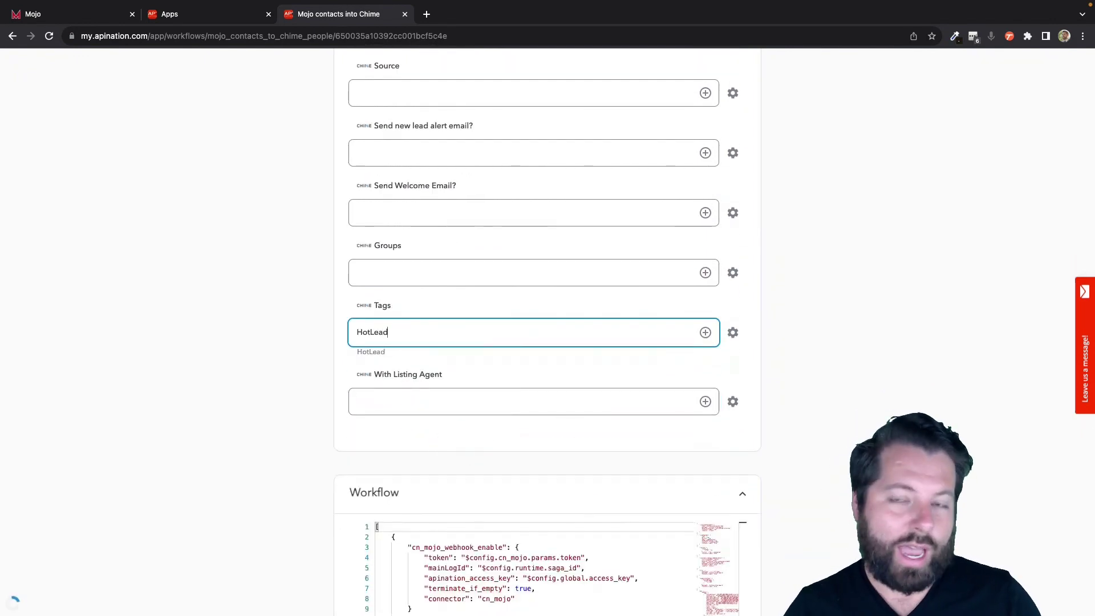
{"action": "left_click", "coordinate": [315, 381]}
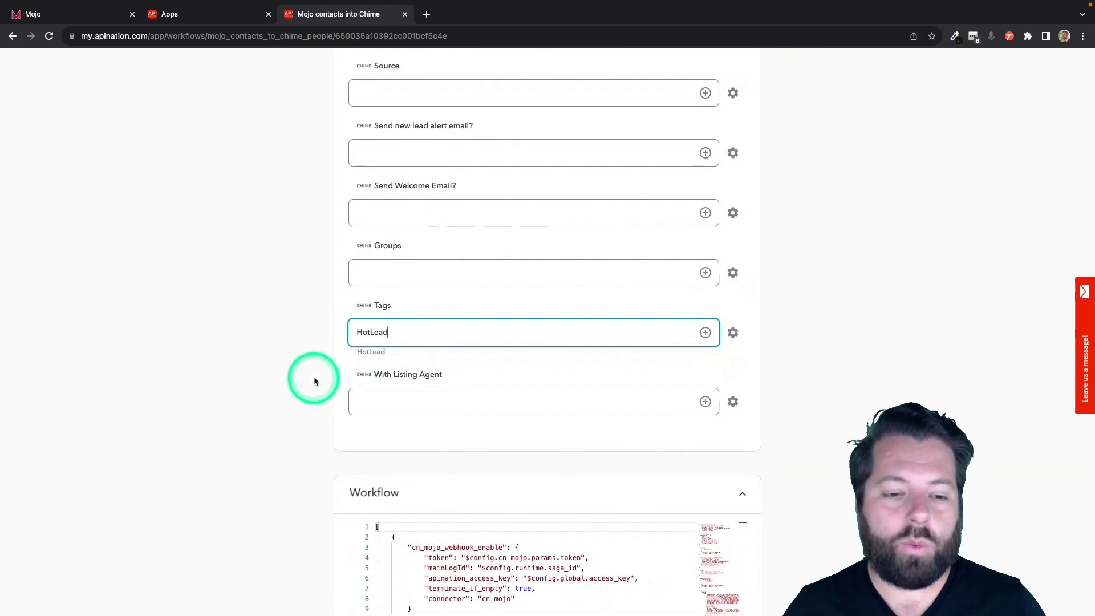
Set the Source field to Mojo and check the Mailing Address City mapping
{"action": "scroll", "coordinate": [361, 388], "scroll_direction": "up", "scroll_amount": 10}
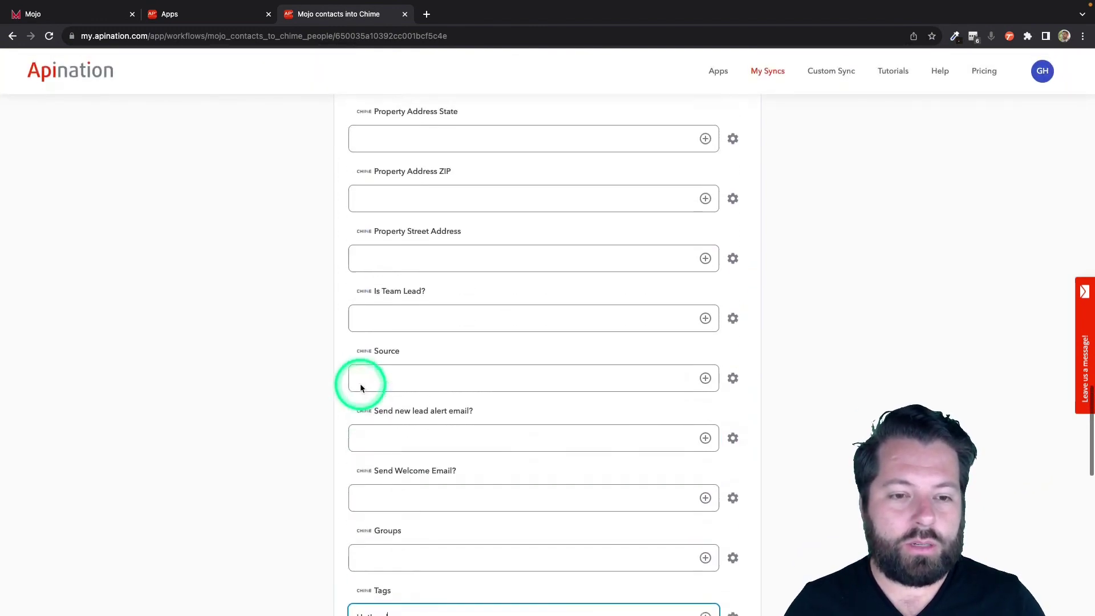
{"action": "left_click", "coordinate": [395, 421]}
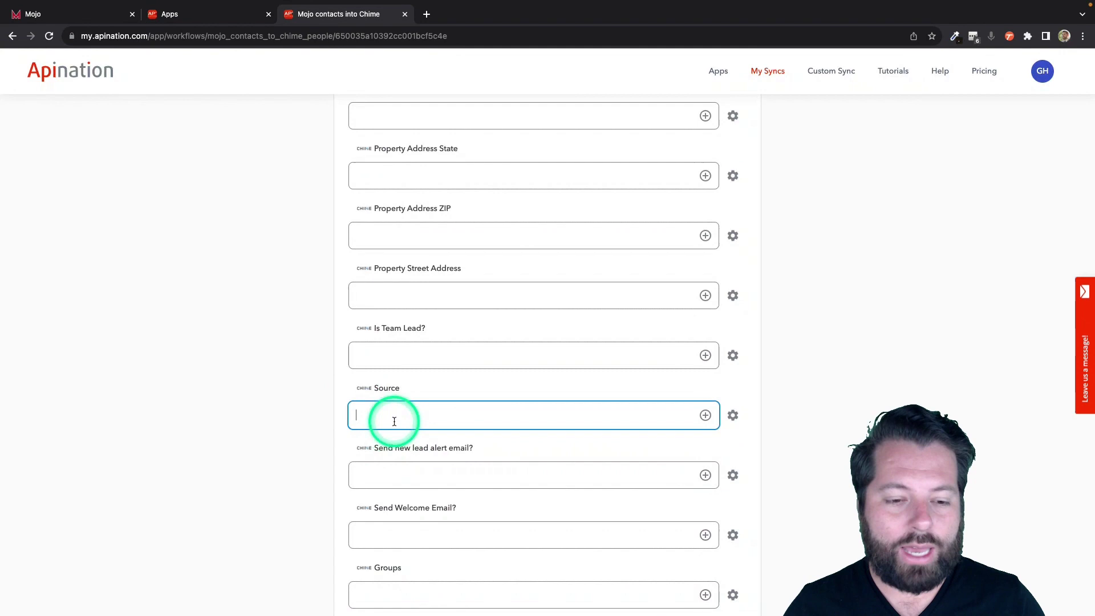
{"action": "type", "text": "Mojo"}
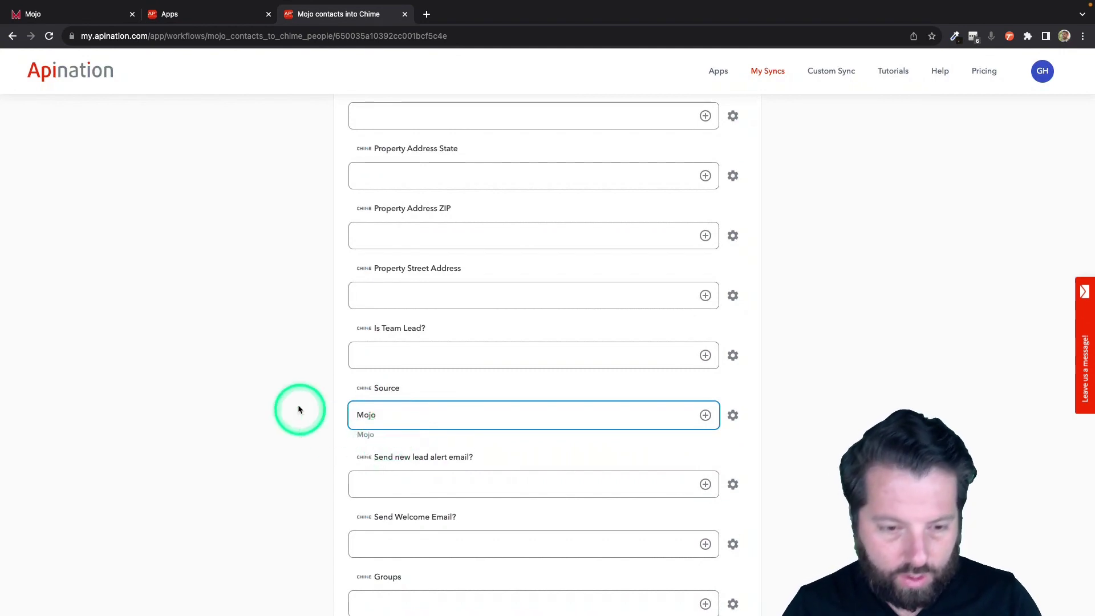
{"action": "left_click", "coordinate": [317, 384]}
{"action": "scroll", "coordinate": [318, 384], "scroll_direction": "up", "scroll_amount": 5}
{"action": "scroll", "coordinate": [317, 390], "scroll_direction": "up", "scroll_amount": 8}
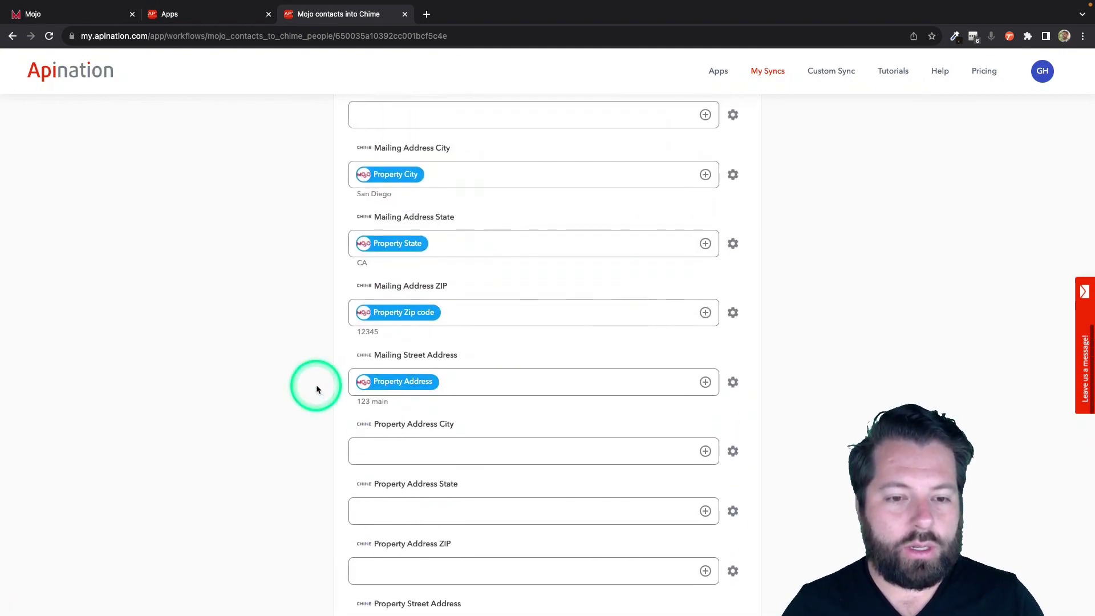
{"action": "scroll", "coordinate": [317, 390], "scroll_direction": "down", "scroll_amount": 4}
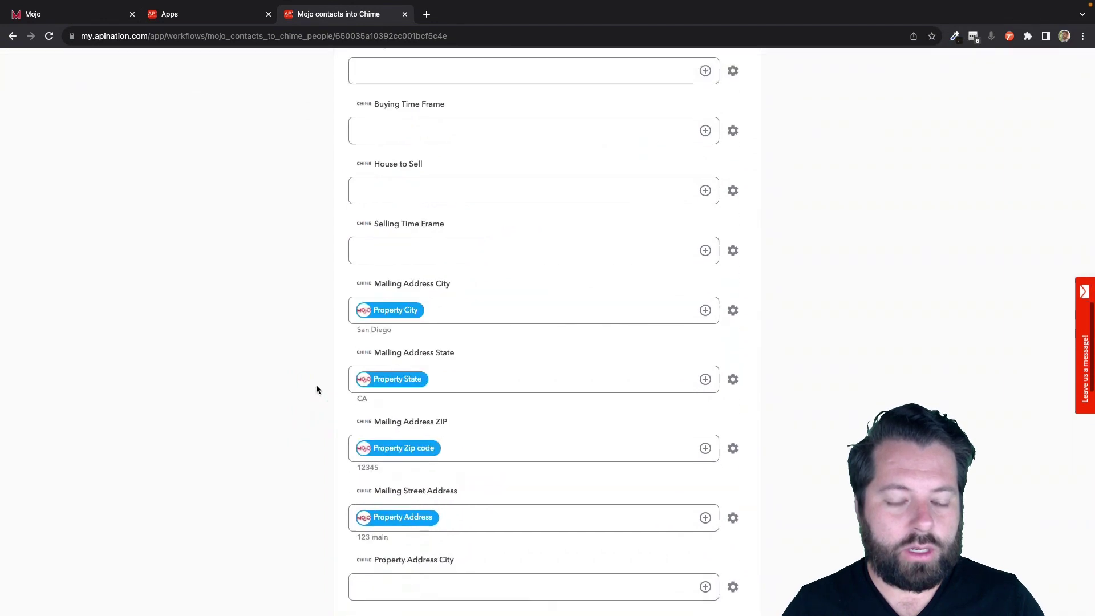
{"action": "left_click", "coordinate": [405, 274]}
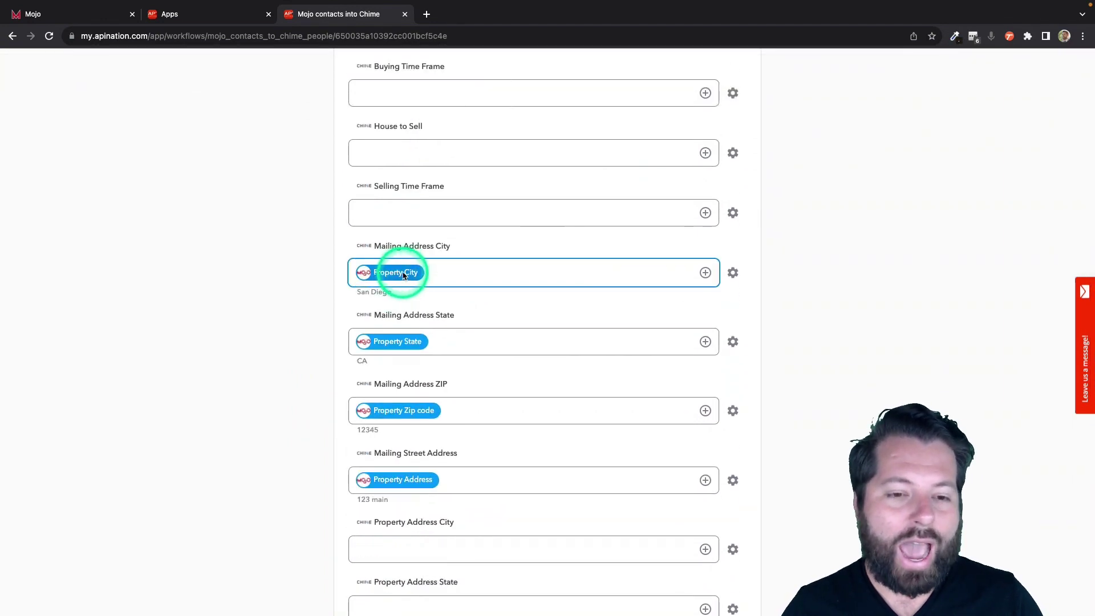
{"action": "scroll", "coordinate": [409, 409], "scroll_direction": "down", "scroll_amount": 5}
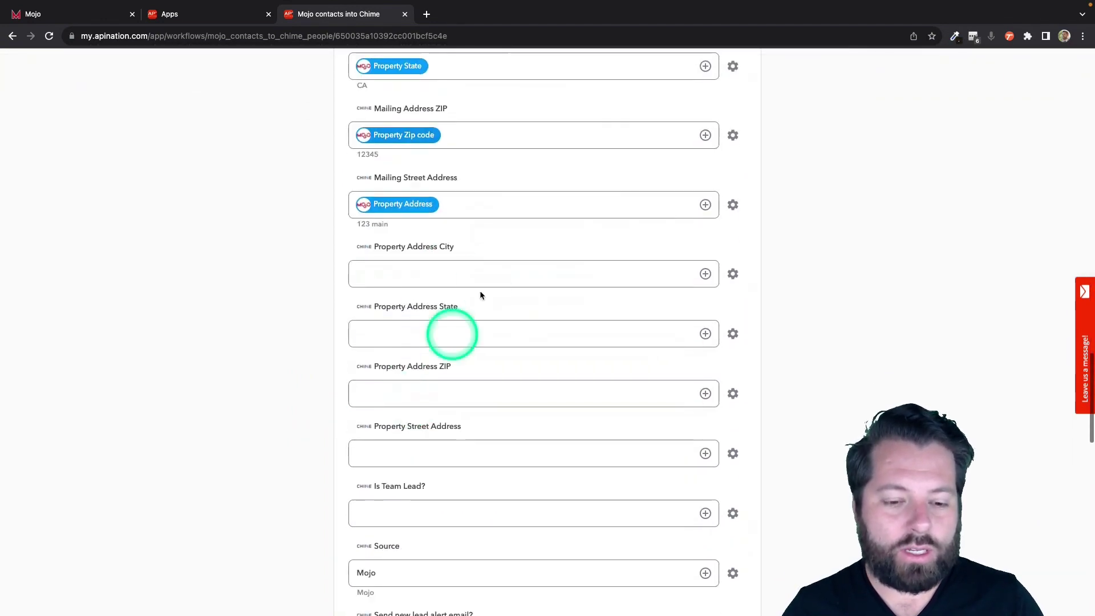
Map Chime Property Address City and State to Mojo's Property City and Property State
{"action": "left_click", "coordinate": [707, 274]}
{"action": "left_click", "coordinate": [535, 290]}
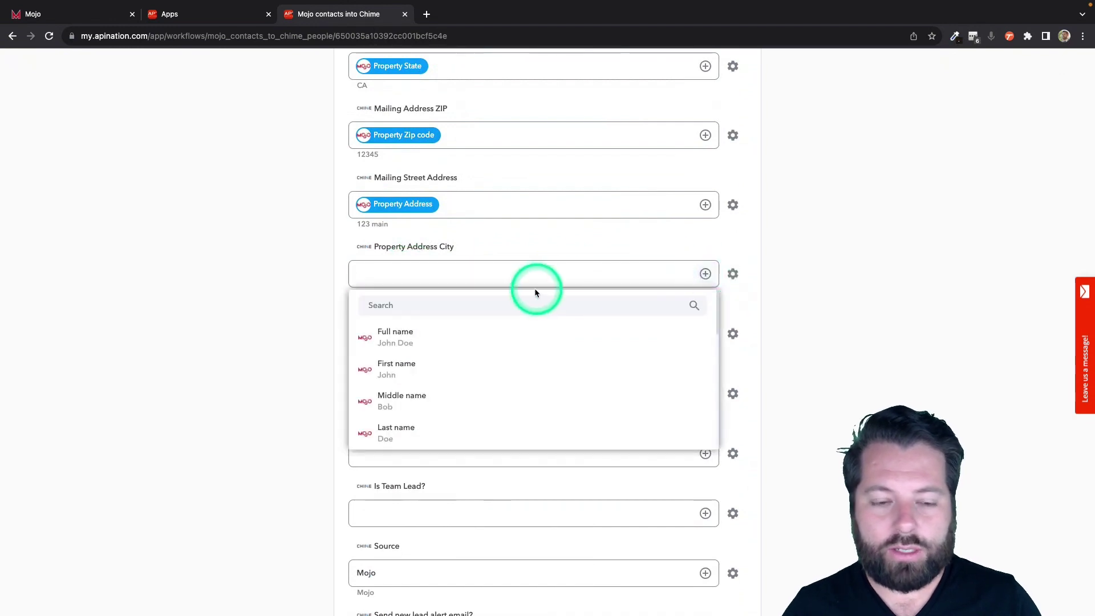
{"action": "left_click", "coordinate": [527, 304]}
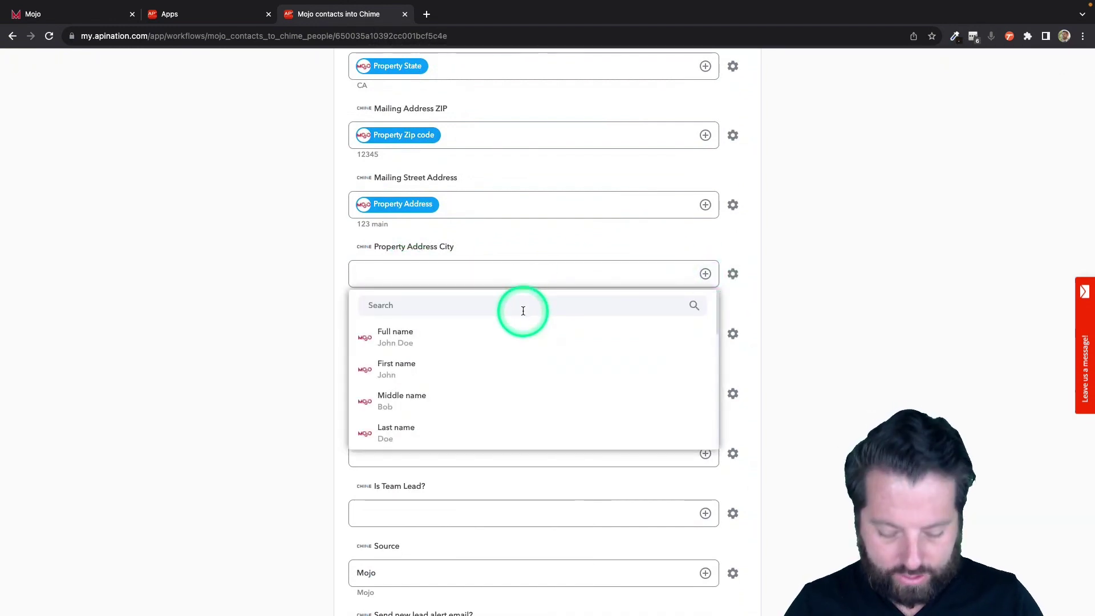
{"action": "type", "text": "city"}
{"action": "left_click", "coordinate": [506, 332]}
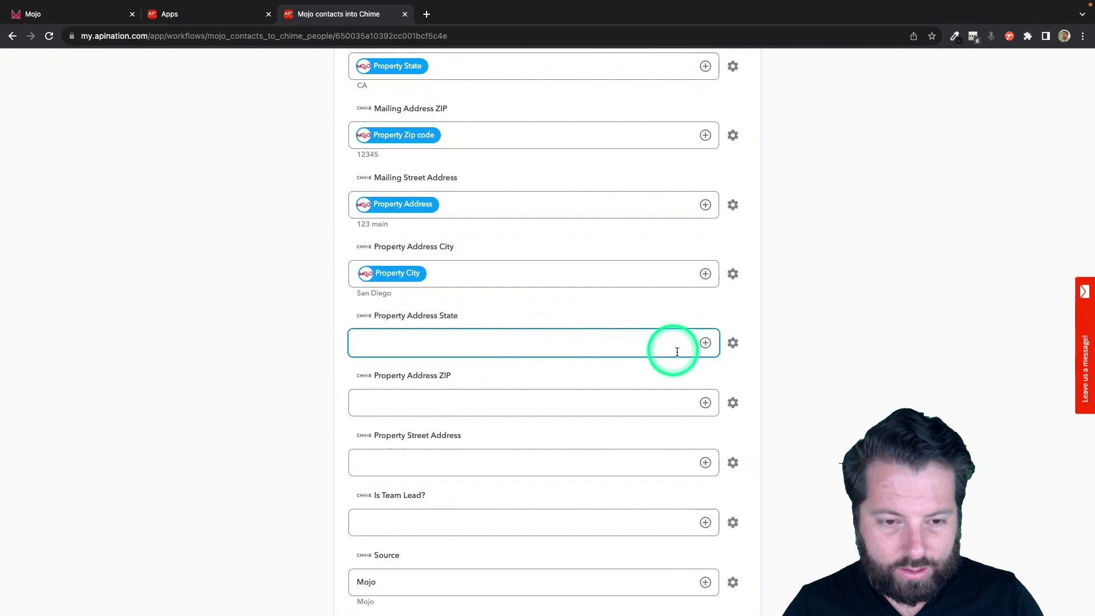
{"action": "left_click", "coordinate": [707, 344]}
{"action": "type", "text": "s"}
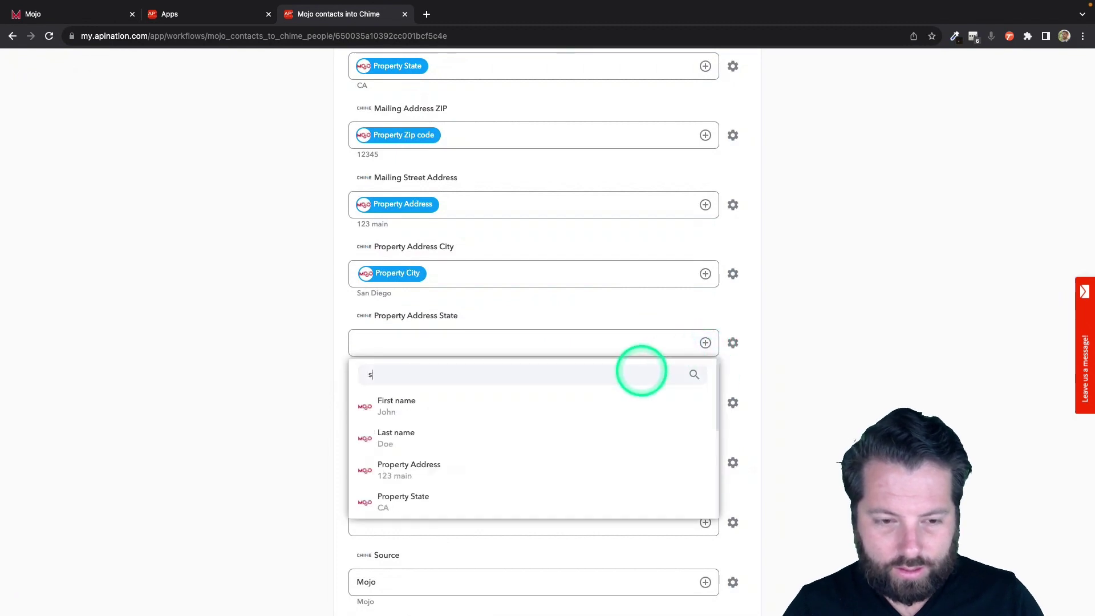
{"action": "type", "text": "ta"}
{"action": "left_click", "coordinate": [586, 398]}
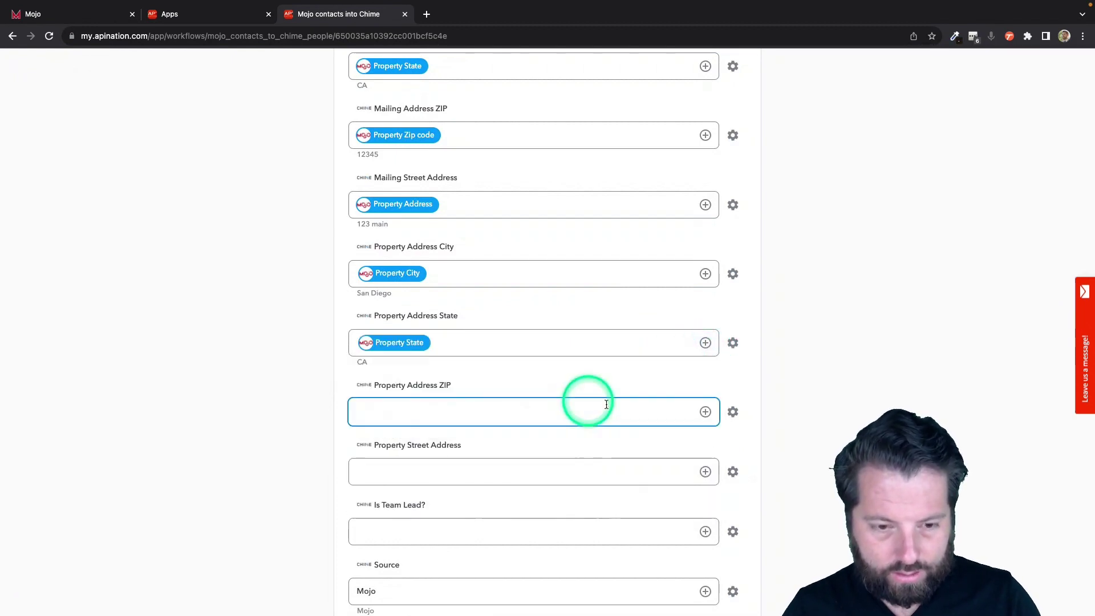
Map Property Address ZIP and Street Address to Mojo's Property Zip code and Property Address
{"action": "left_click", "coordinate": [707, 413]}
{"action": "type", "text": "zip"}
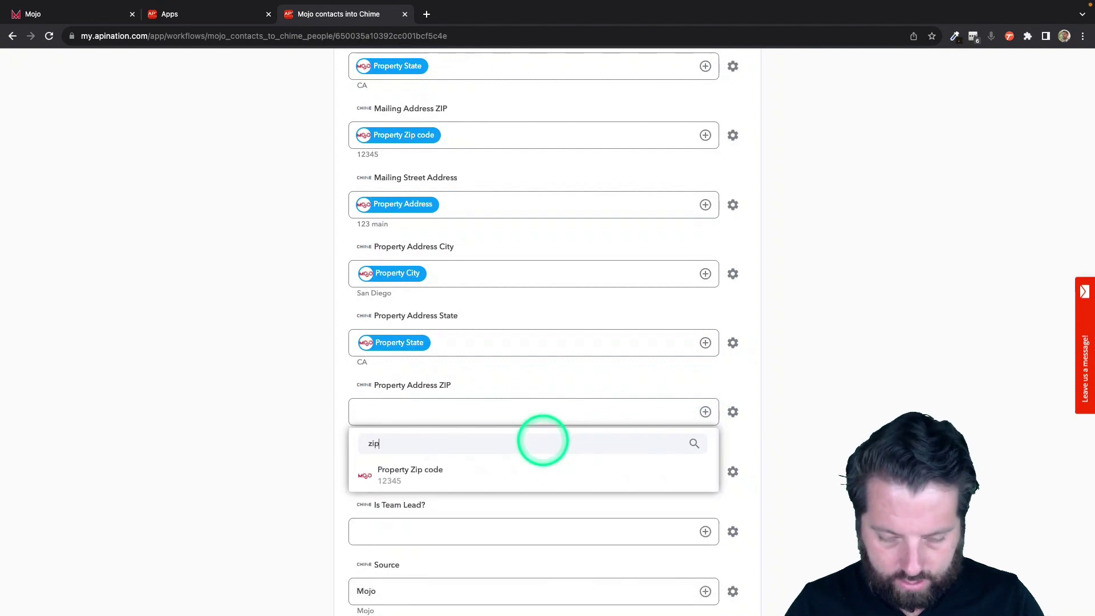
{"action": "left_click", "coordinate": [517, 475]}
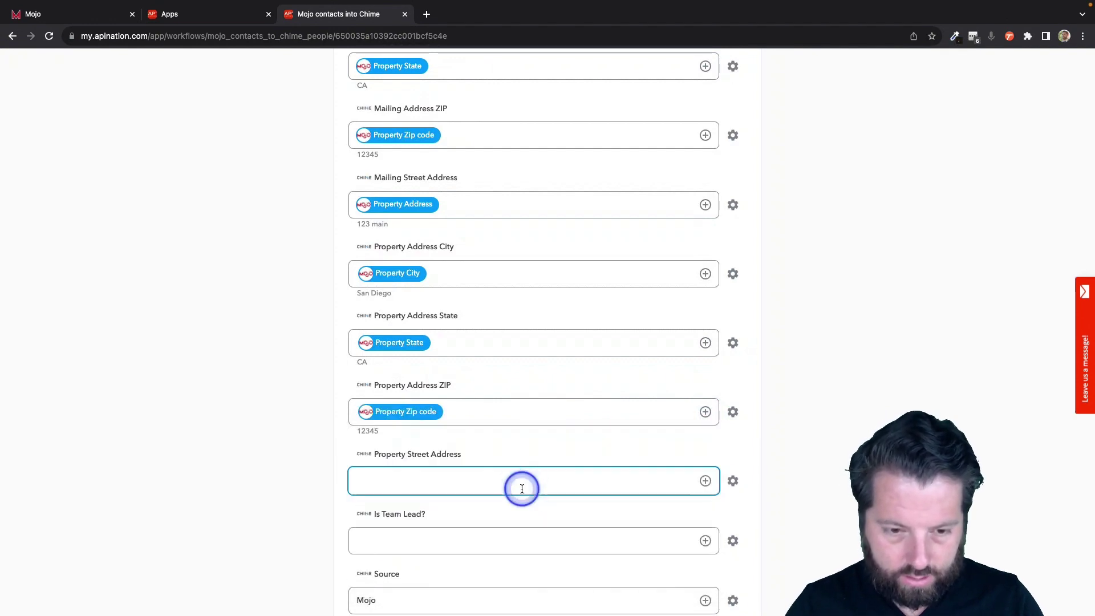
{"action": "left_click", "coordinate": [705, 483]}
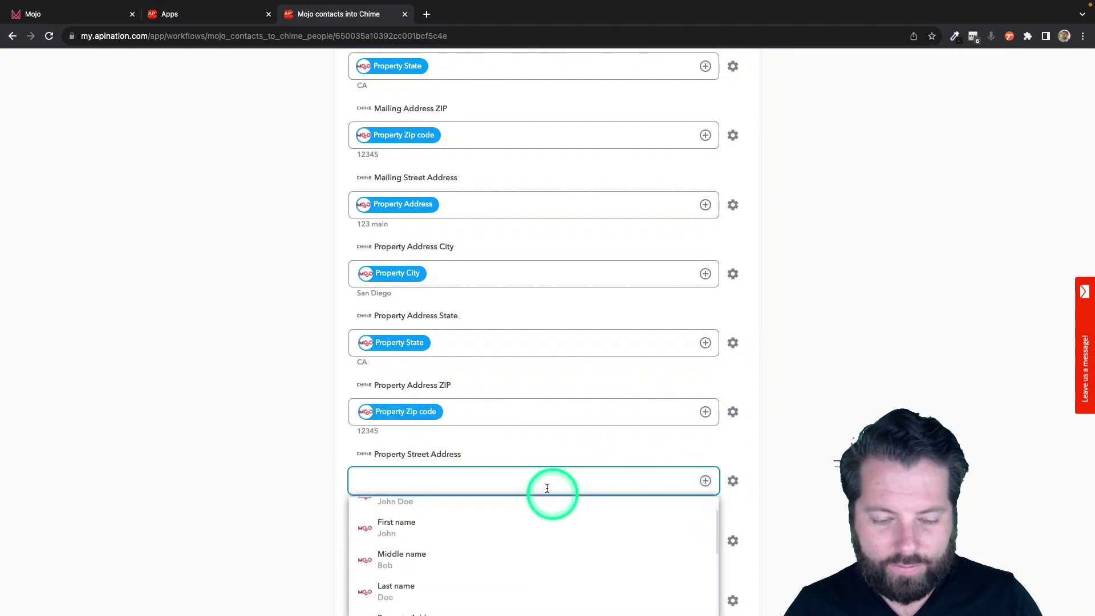
{"action": "left_click", "coordinate": [544, 510]}
{"action": "type", "text": "ad"}
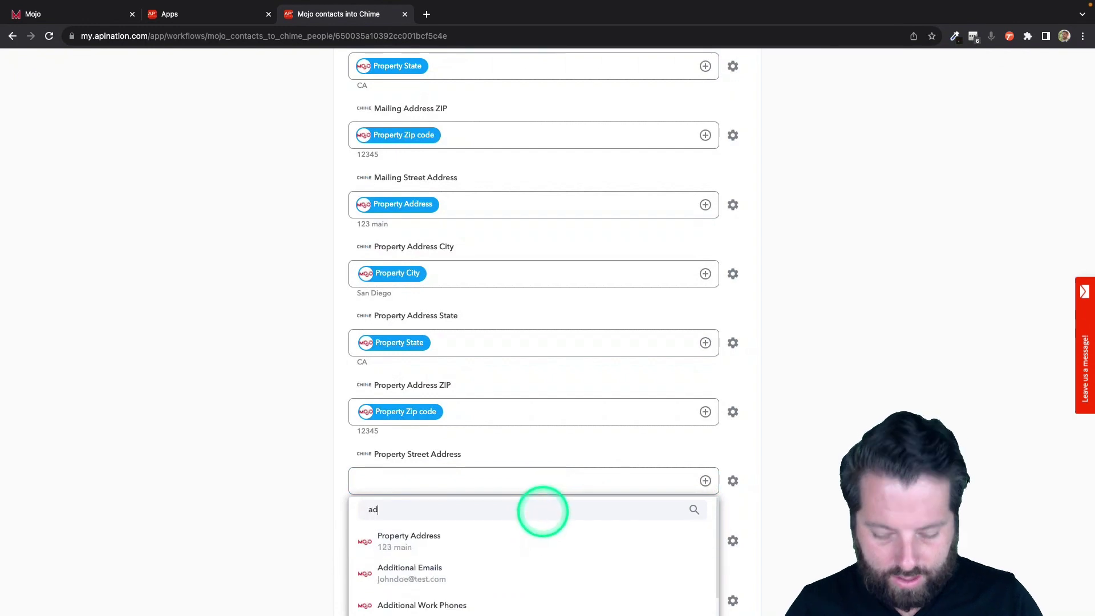
{"action": "type", "text": "d"}
{"action": "left_click", "coordinate": [514, 539]}
{"action": "scroll", "coordinate": [310, 484], "scroll_direction": "up", "scroll_amount": 1}
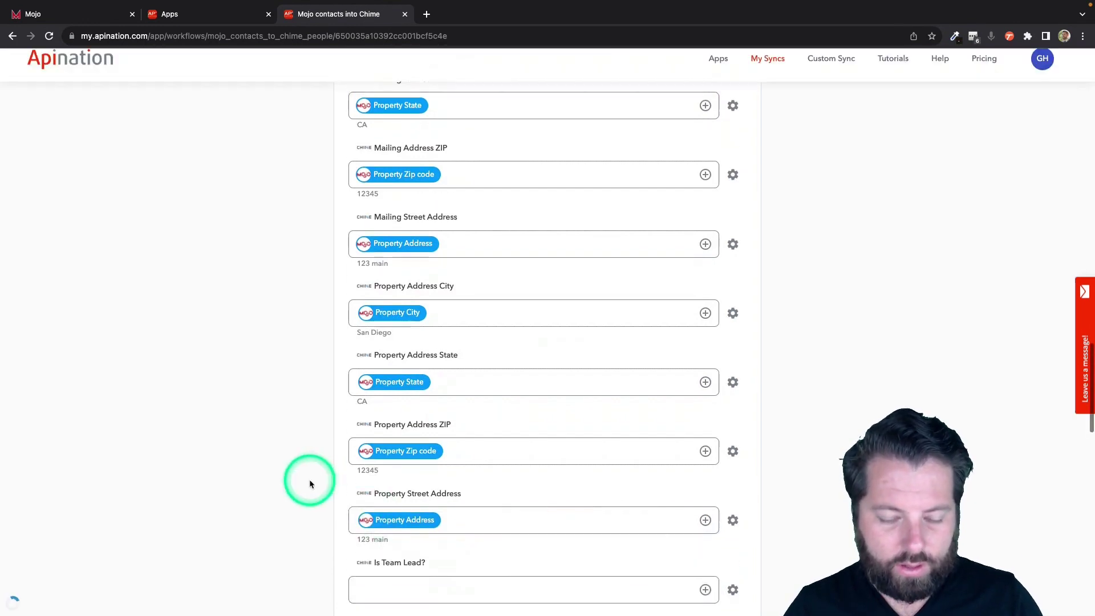
{"action": "scroll", "coordinate": [310, 483], "scroll_direction": "up", "scroll_amount": 20}
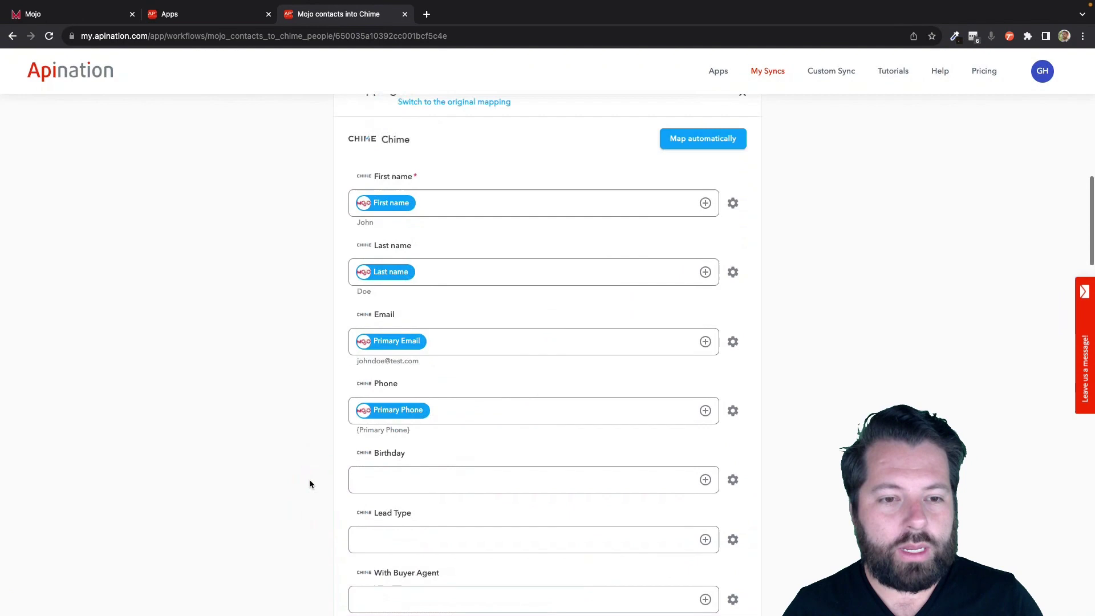
Activate the sync and view its logs showing two Workflow started entries
{"action": "scroll", "coordinate": [311, 484], "scroll_direction": "up", "scroll_amount": 15}
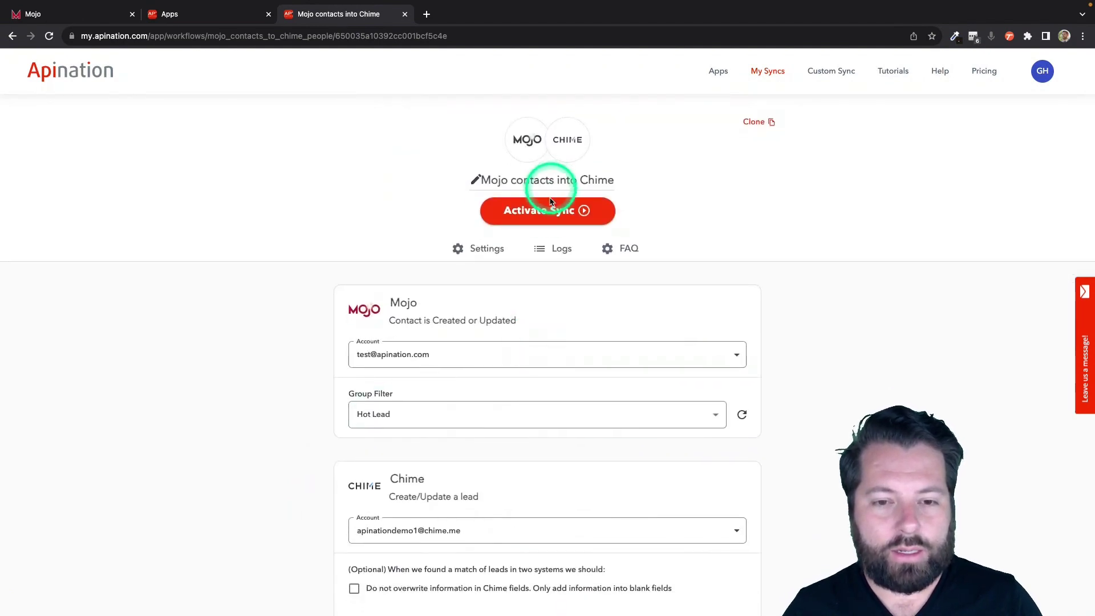
{"action": "left_click", "coordinate": [551, 202]}
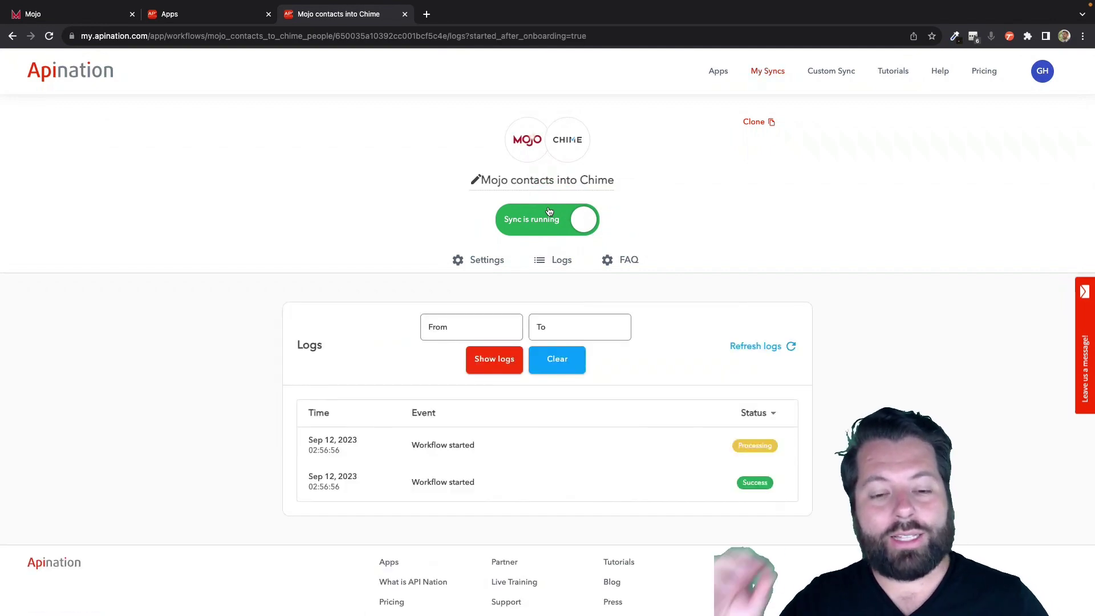
{"action": "scroll", "coordinate": [593, 300], "scroll_direction": "down", "scroll_amount": 1}
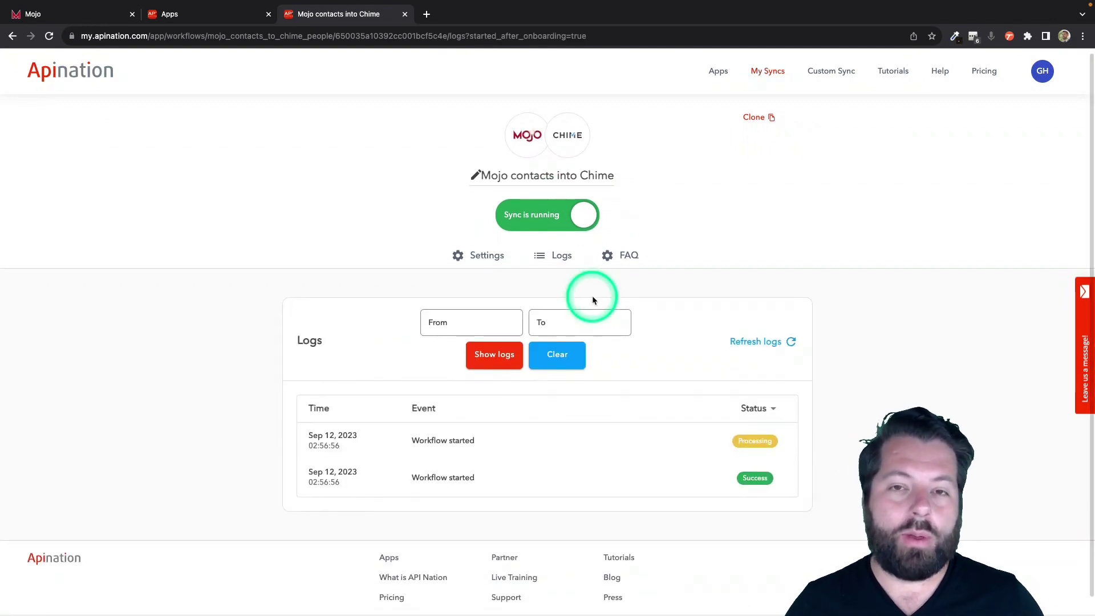
Clone the sync to create '(Copy) Mojo contacts into Chime'
{"action": "left_click", "coordinate": [759, 120]}
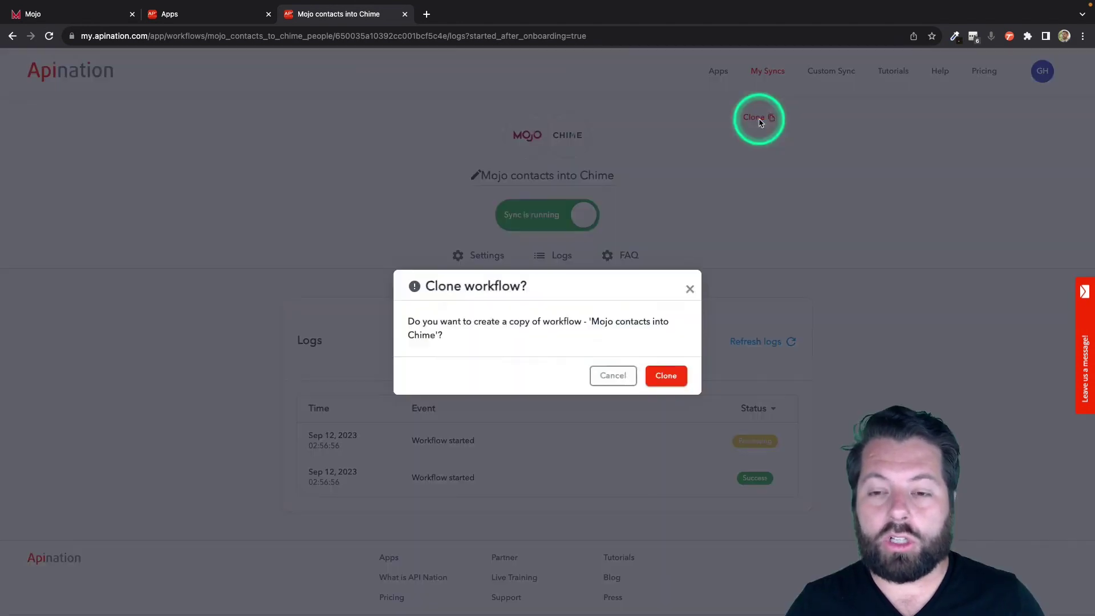
{"action": "left_click", "coordinate": [665, 374]}
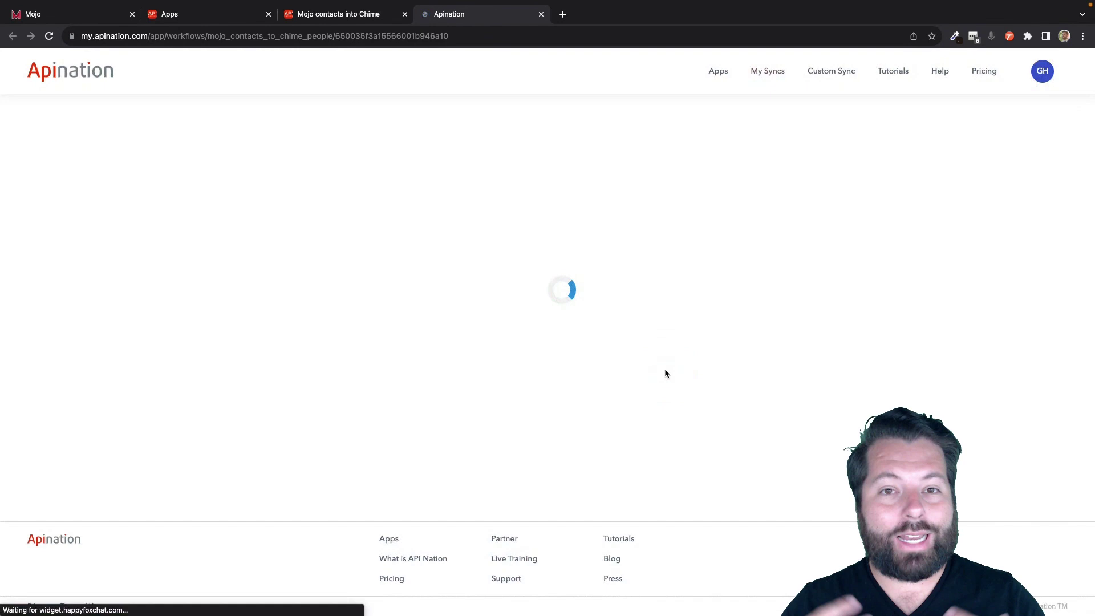
{"action": "left_click", "coordinate": [432, 346]}
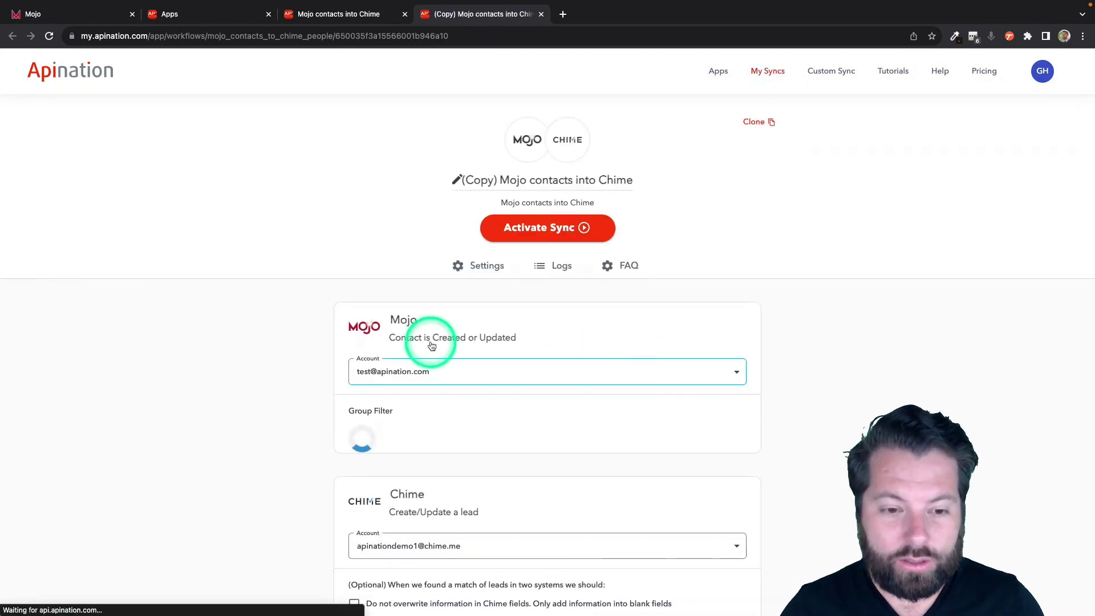
Change the copy's Group Filter to FSBO only, removing Hot Lead
{"action": "scroll", "coordinate": [317, 399], "scroll_direction": "down", "scroll_amount": 1}
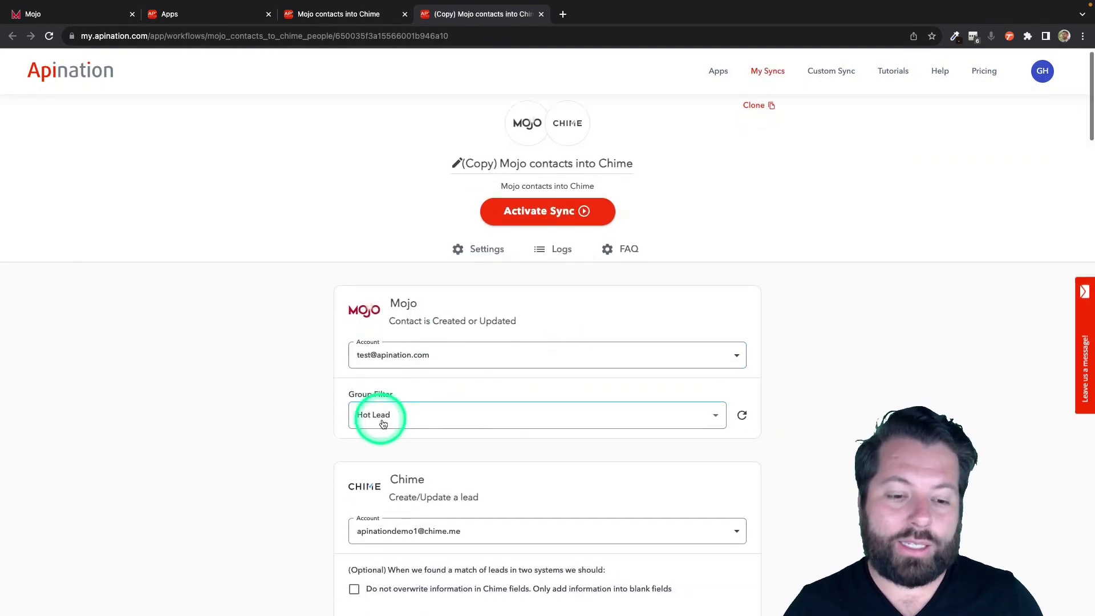
{"action": "left_click", "coordinate": [384, 423]}
{"action": "scroll", "coordinate": [395, 453], "scroll_direction": "down", "scroll_amount": 1}
{"action": "left_click", "coordinate": [391, 460]}
{"action": "scroll", "coordinate": [393, 465], "scroll_direction": "down", "scroll_amount": 1}
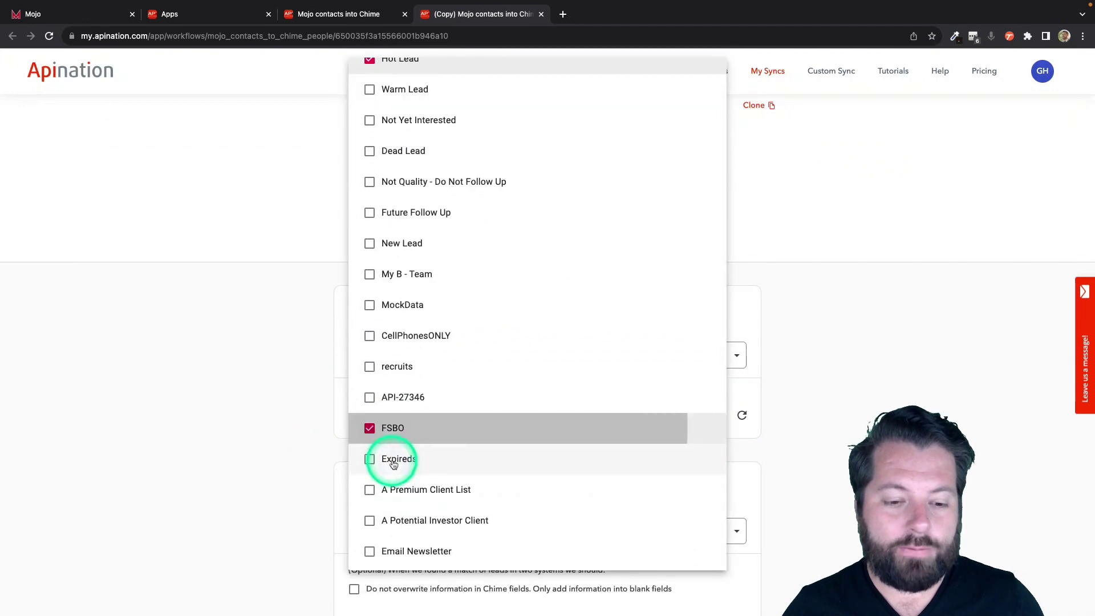
{"action": "scroll", "coordinate": [382, 171], "scroll_direction": "up", "scroll_amount": 2}
{"action": "left_click", "coordinate": [370, 109]}
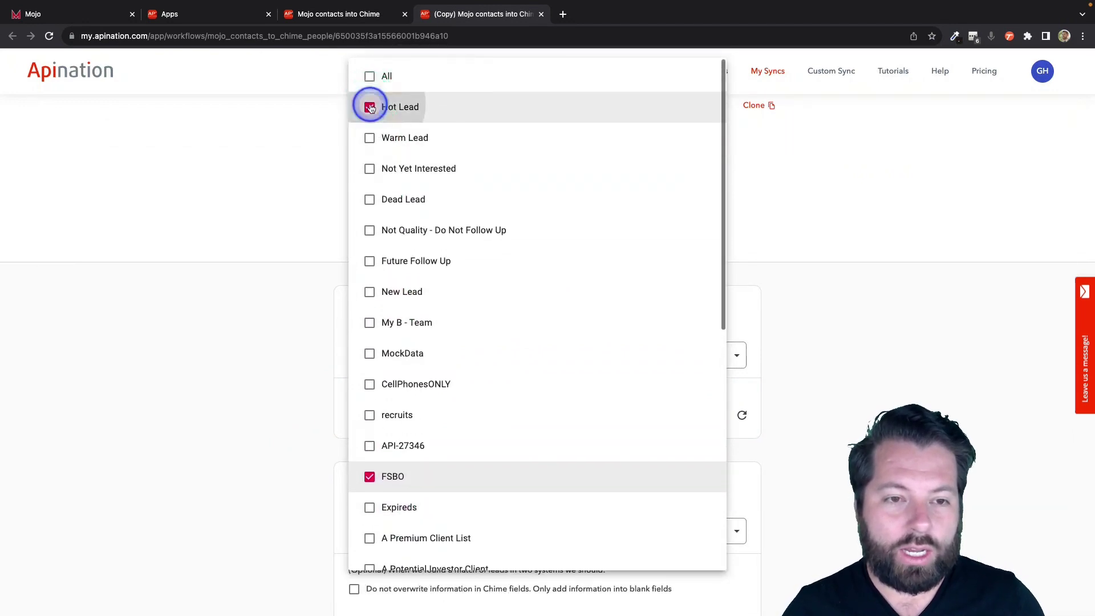
{"action": "left_click", "coordinate": [296, 348]}
{"action": "scroll", "coordinate": [310, 481], "scroll_direction": "down", "scroll_amount": 6}
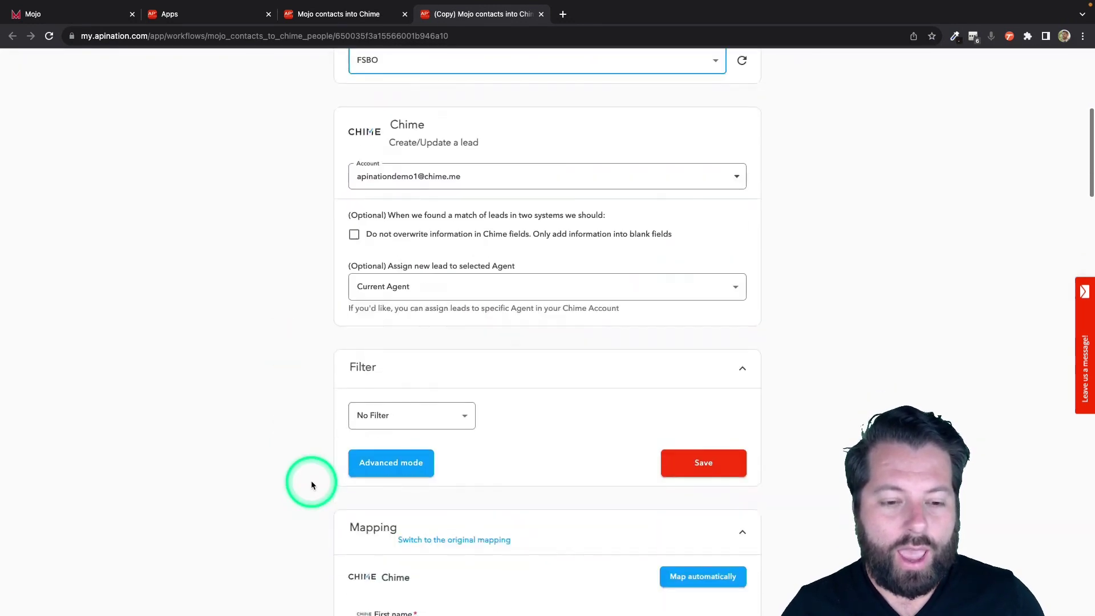
Replace the HotLead value in the cloned sync's Chime Tags mapping with FSBO
{"action": "scroll", "coordinate": [311, 480], "scroll_direction": "down", "scroll_amount": 20}
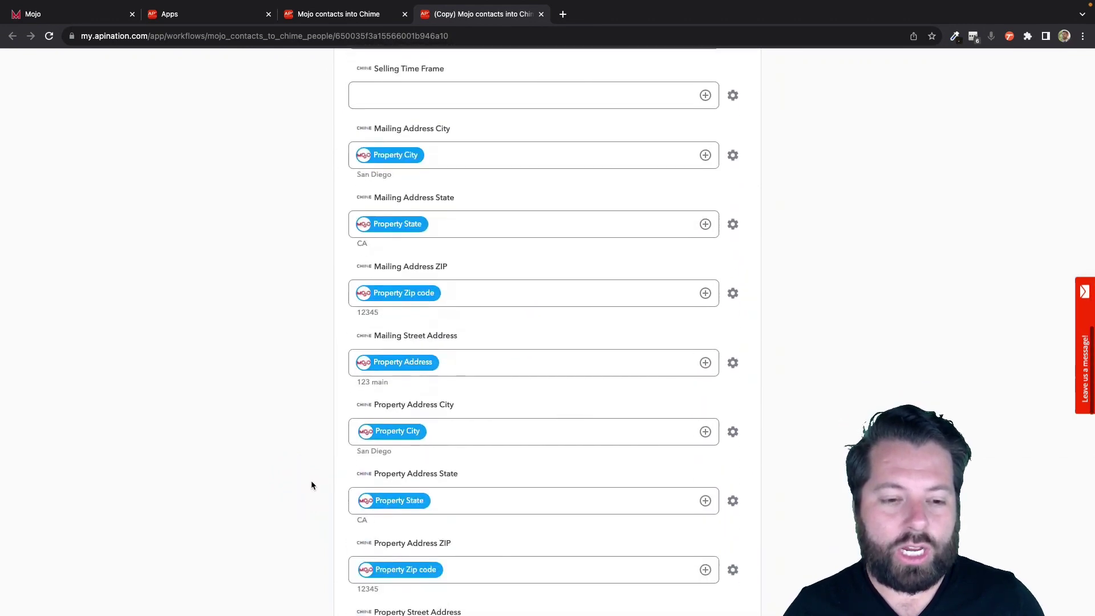
{"action": "scroll", "coordinate": [310, 481], "scroll_direction": "down", "scroll_amount": 10}
{"action": "left_click", "coordinate": [388, 481]}
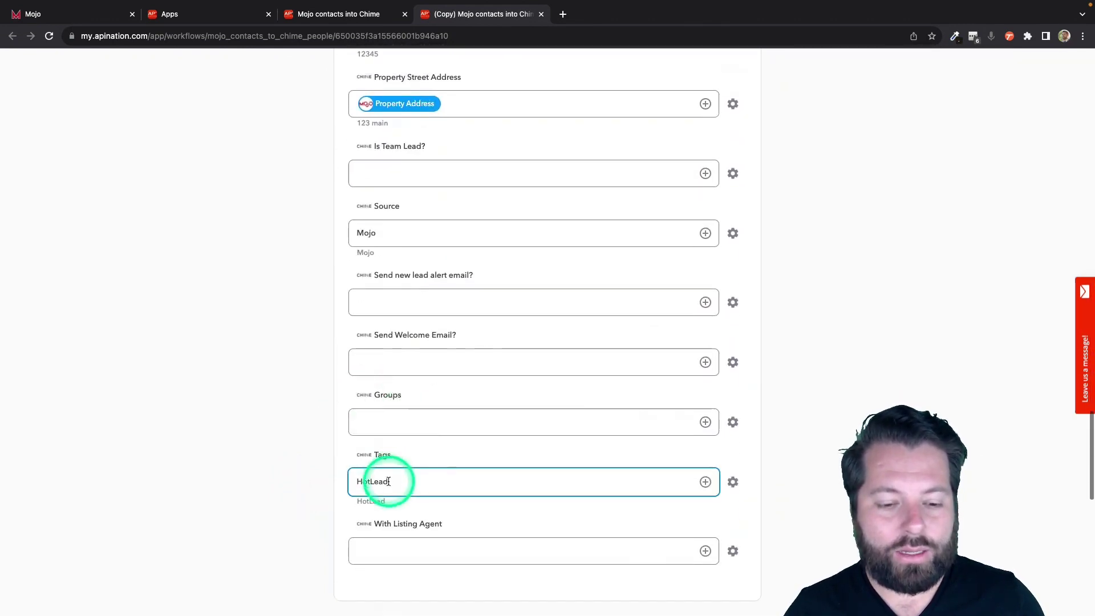
{"action": "double_click", "coordinate": [374, 480]}
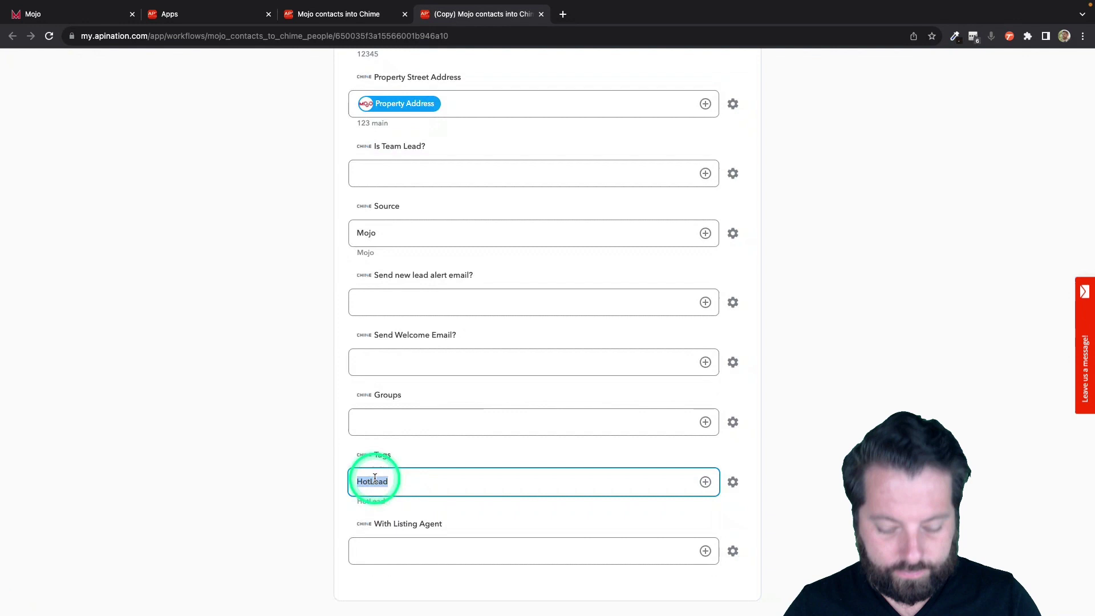
{"action": "type", "text": "FSD"}
{"action": "scroll", "coordinate": [375, 479], "scroll_direction": "down", "scroll_amount": 3}
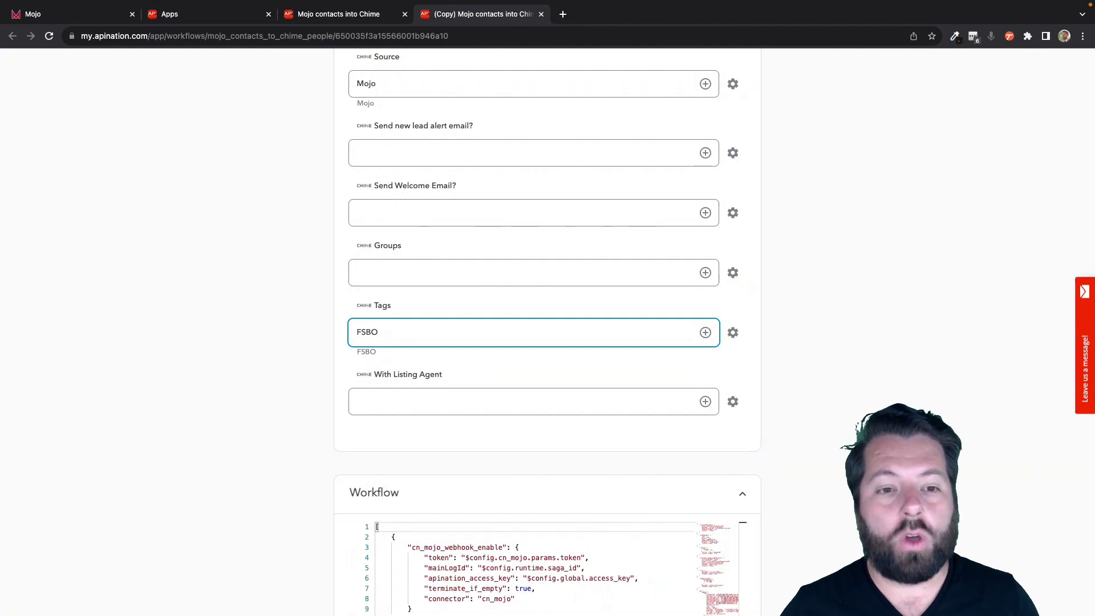
{"action": "left_click", "coordinate": [330, 436]}
{"action": "scroll", "coordinate": [306, 399], "scroll_direction": "up", "scroll_amount": 15}
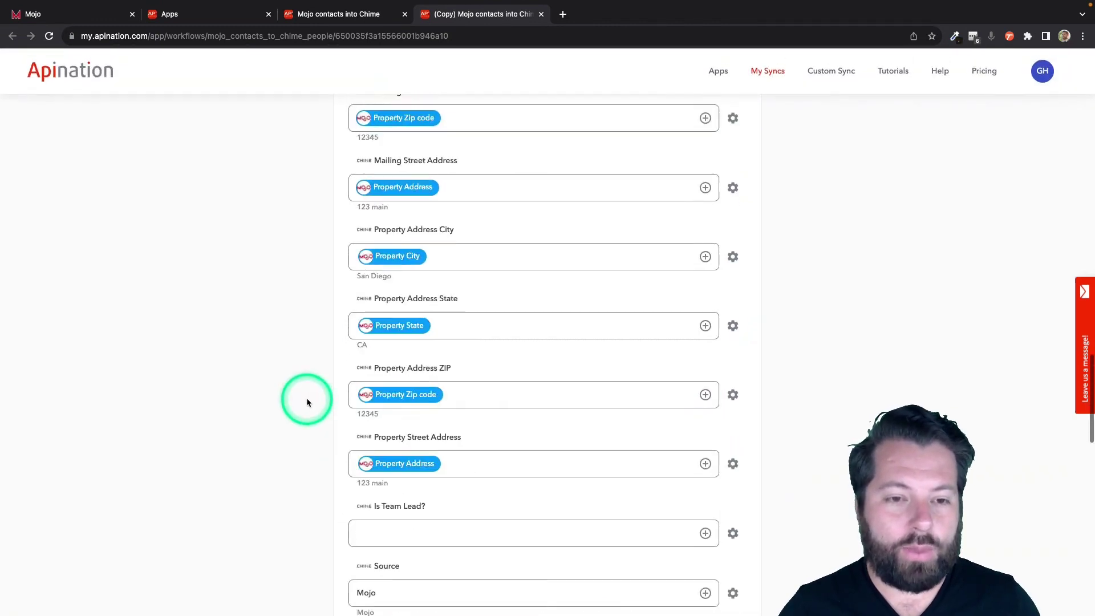
{"action": "scroll", "coordinate": [307, 403], "scroll_direction": "up", "scroll_amount": 15}
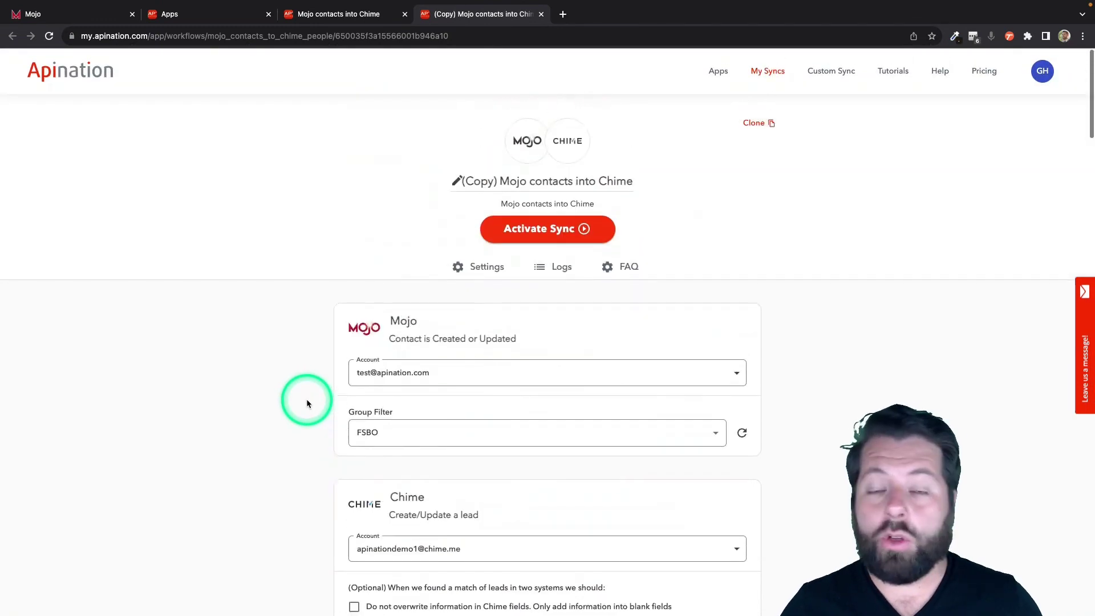
{"action": "left_click", "coordinate": [670, 436]}
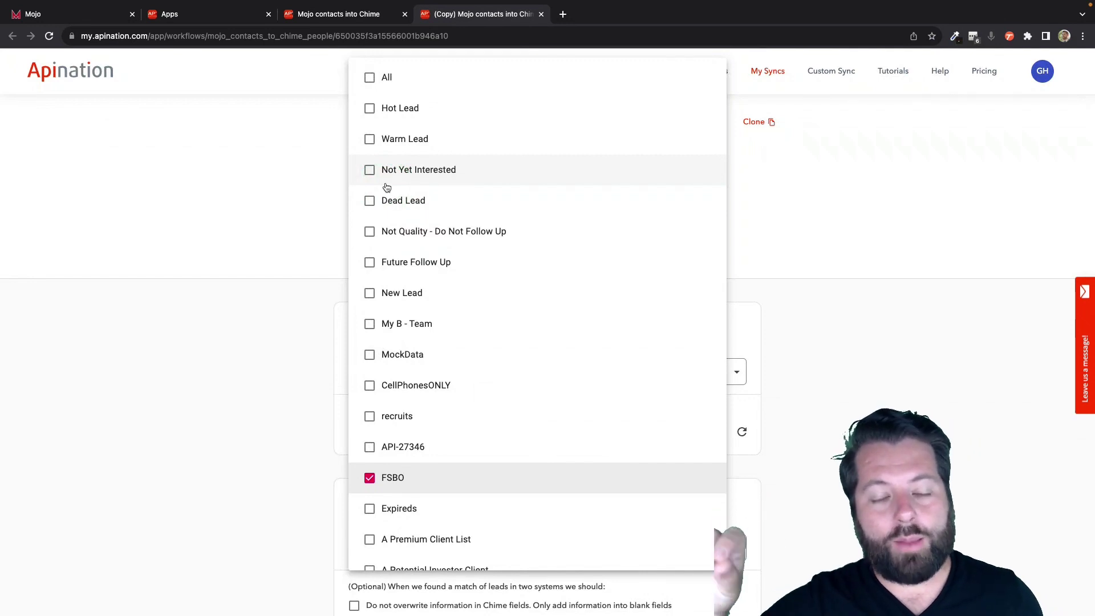
{"action": "left_click", "coordinate": [306, 326]}
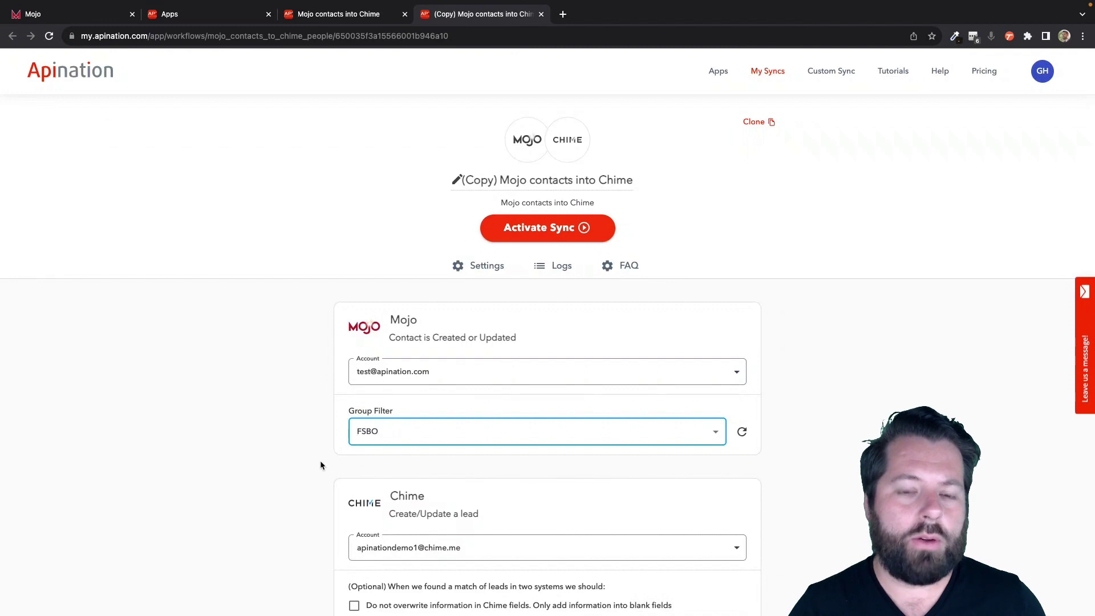
Rename the clone to '(FSBO) Mojo contacts into Chime' and activate its sync
{"action": "left_click", "coordinate": [457, 180]}
{"action": "double_click", "coordinate": [478, 181]}
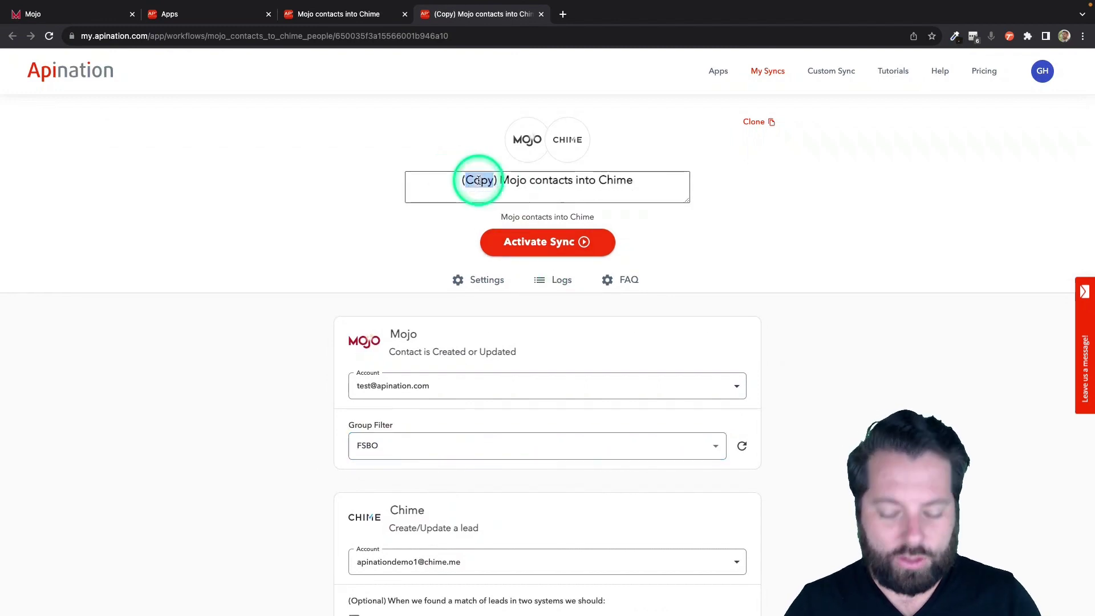
{"action": "type", "text": "FSBO"}
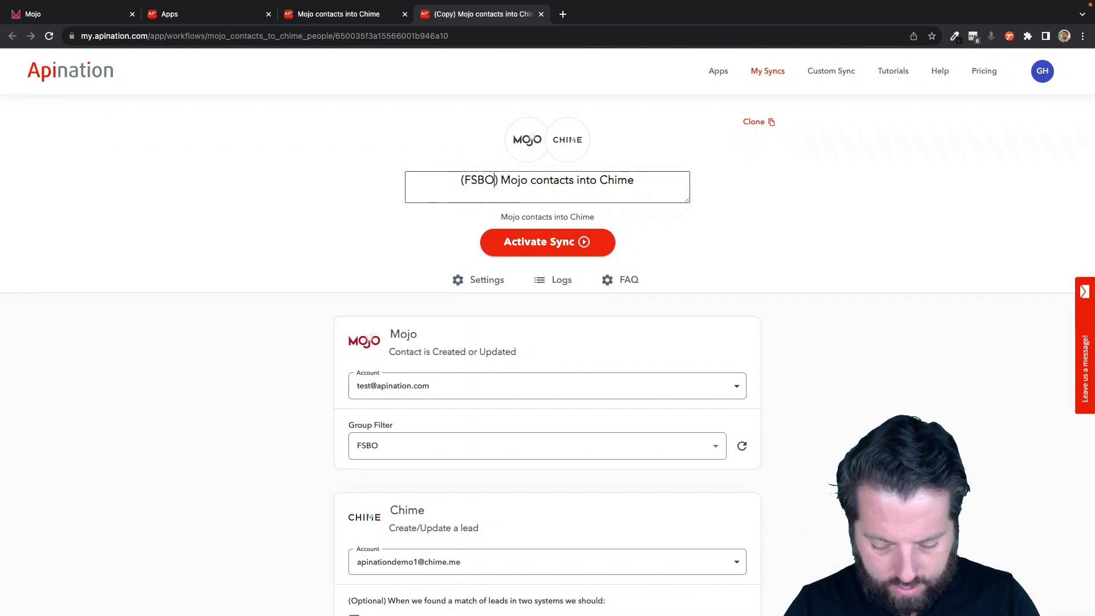
{"action": "left_click", "coordinate": [374, 231]}
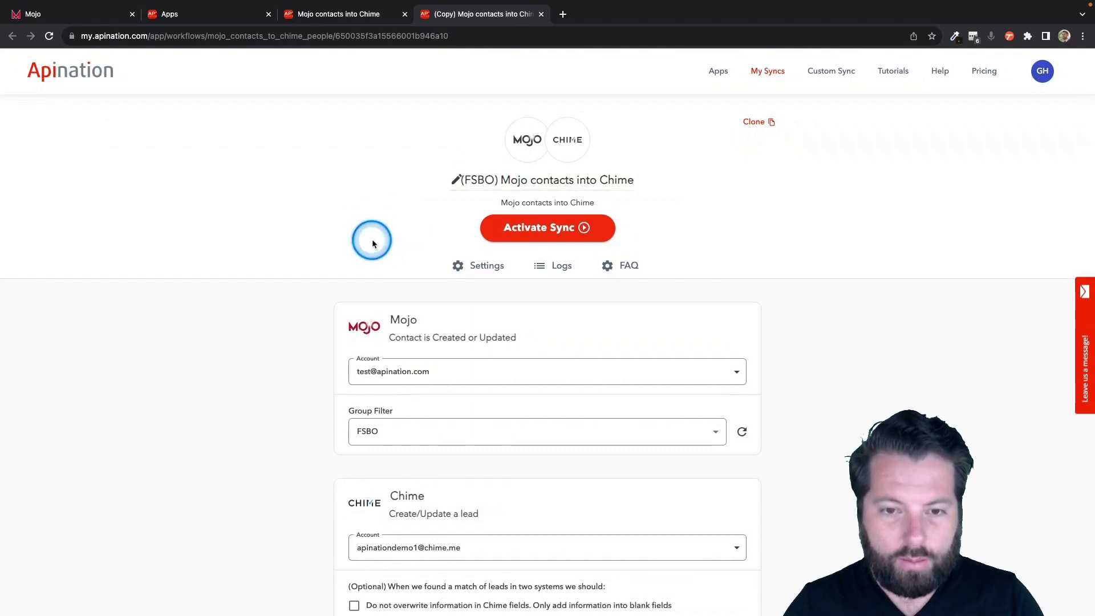
{"action": "left_click", "coordinate": [588, 228]}
{"action": "left_click", "coordinate": [694, 269]}
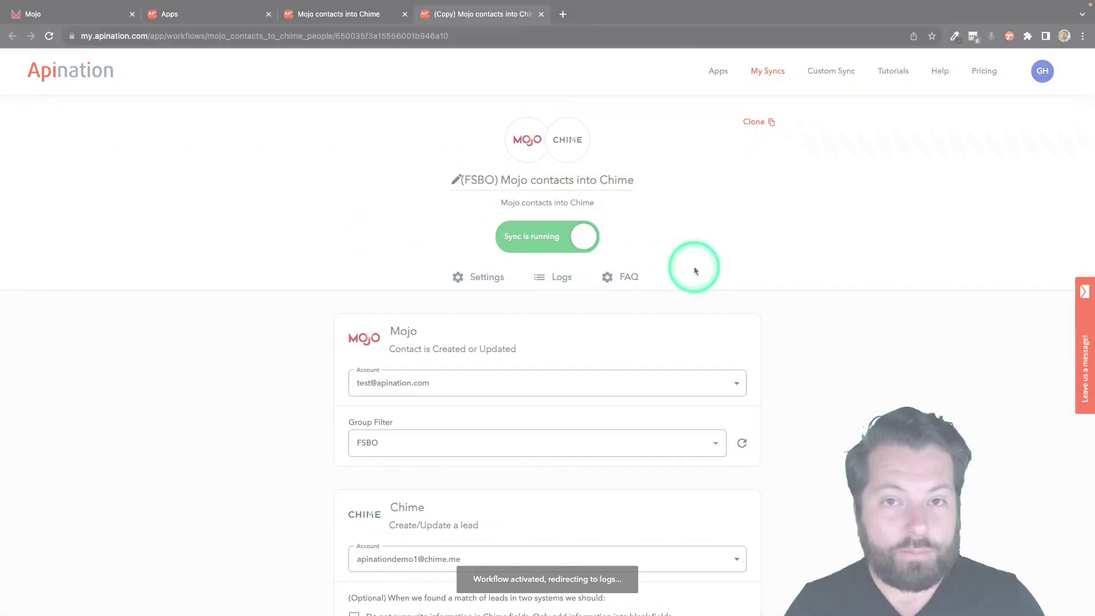